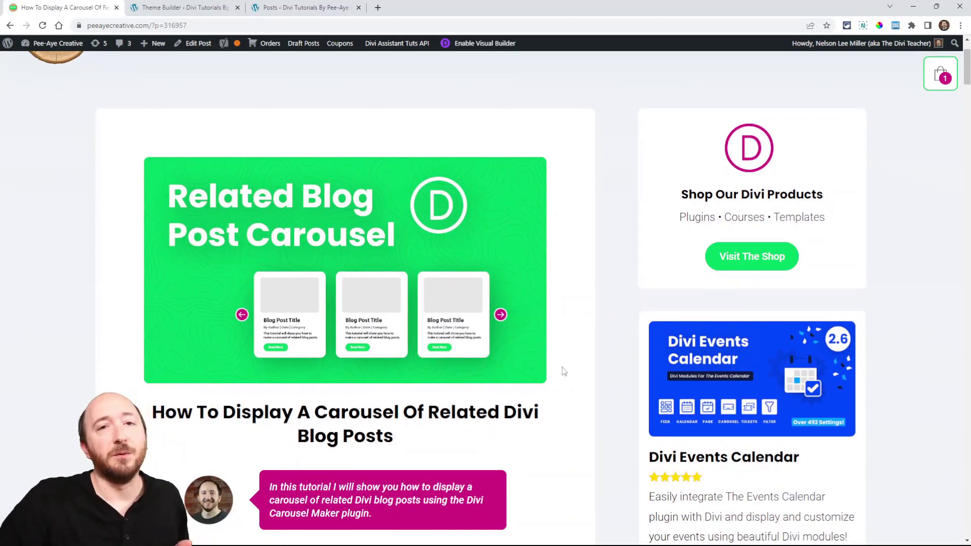
Read the tutorial's steps on the Fullwidth Blog layout and setting the post count to 1
{"action": "scroll", "coordinate": [568, 389], "scroll_direction": "down", "scroll_amount": 2}
{"action": "scroll", "coordinate": [576, 409], "scroll_direction": "down", "scroll_amount": 13}
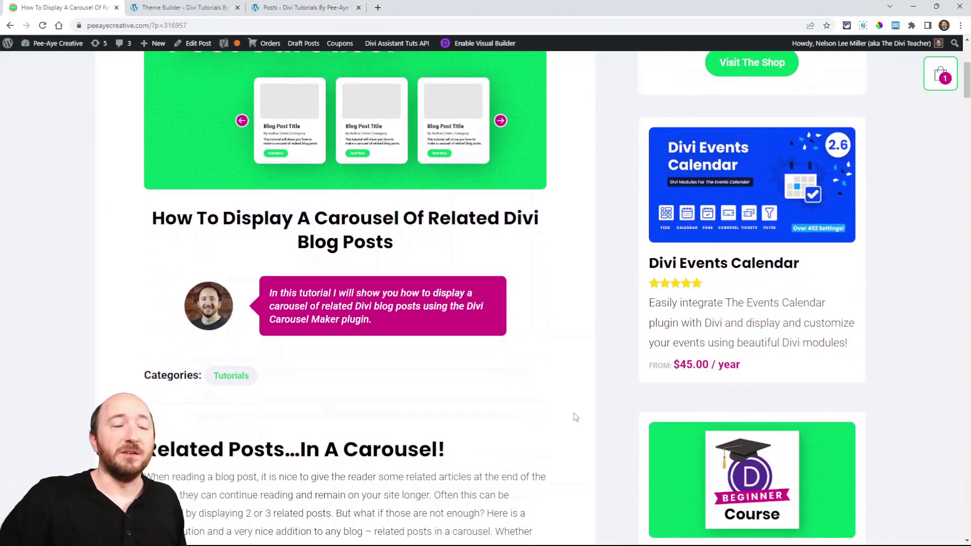
{"action": "scroll", "coordinate": [571, 414], "scroll_direction": "down", "scroll_amount": 4}
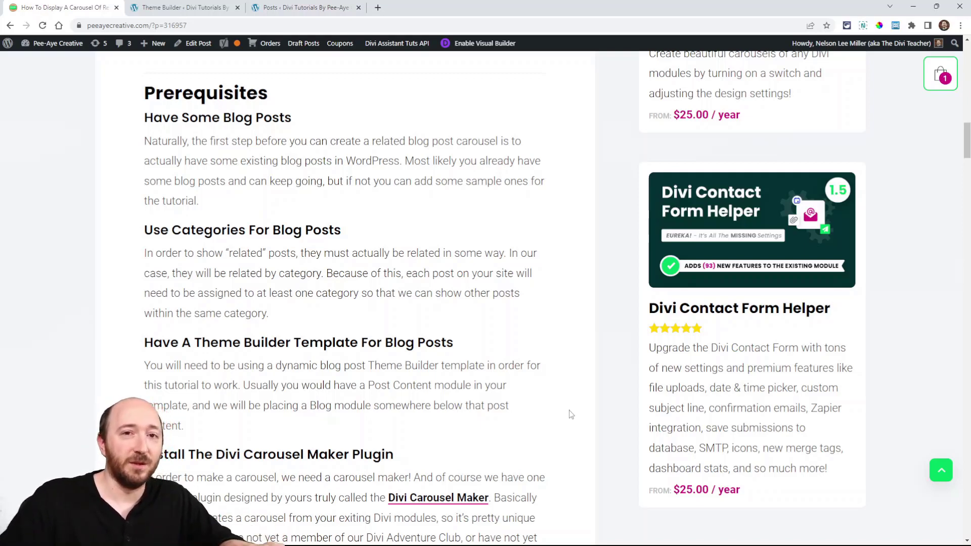
{"action": "scroll", "coordinate": [426, 410], "scroll_direction": "down", "scroll_amount": 1}
{"action": "scroll", "coordinate": [426, 410], "scroll_direction": "down", "scroll_amount": 2}
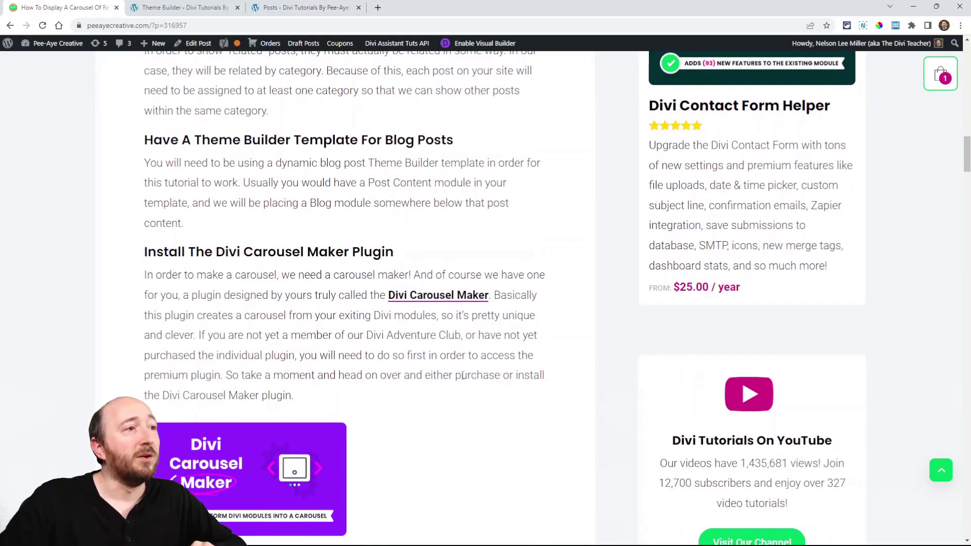
{"action": "scroll", "coordinate": [462, 379], "scroll_direction": "down", "scroll_amount": 2}
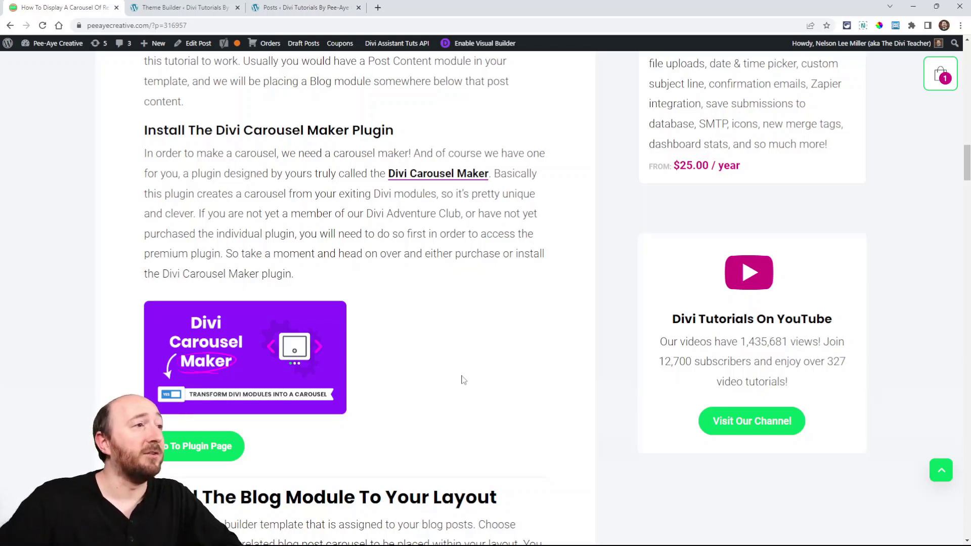
{"action": "scroll", "coordinate": [447, 427], "scroll_direction": "up", "scroll_amount": 6}
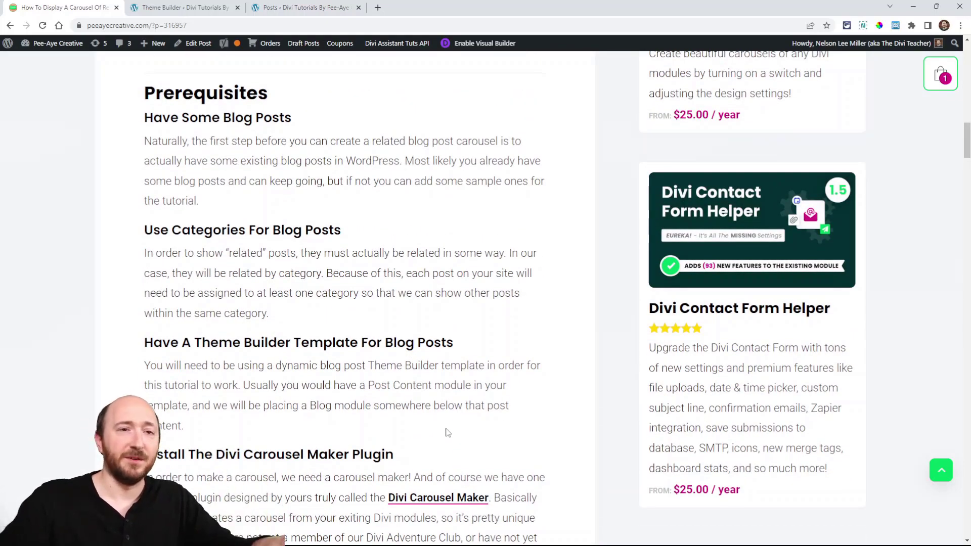
{"action": "scroll", "coordinate": [447, 433], "scroll_direction": "down", "scroll_amount": 8}
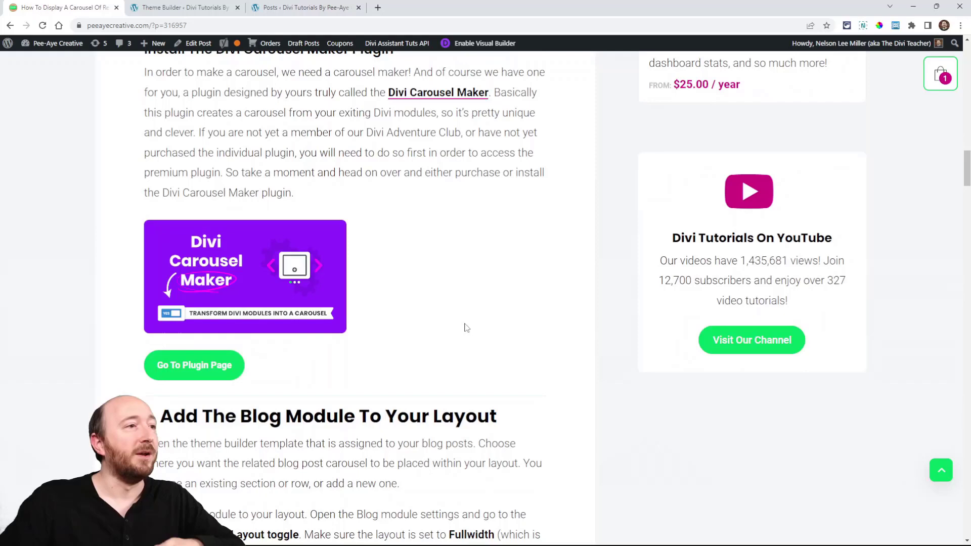
{"action": "scroll", "coordinate": [467, 328], "scroll_direction": "down", "scroll_amount": 7}
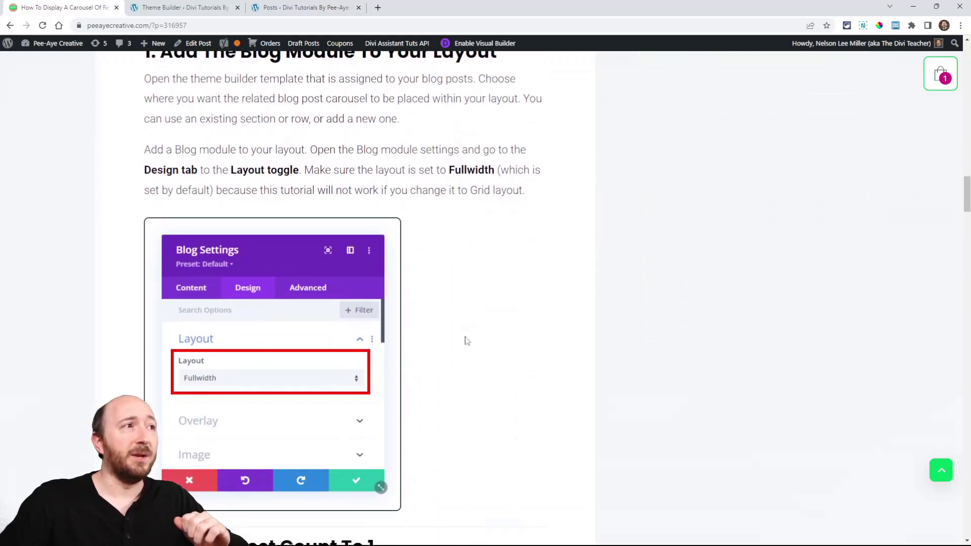
{"action": "scroll", "coordinate": [466, 341], "scroll_direction": "up", "scroll_amount": 1}
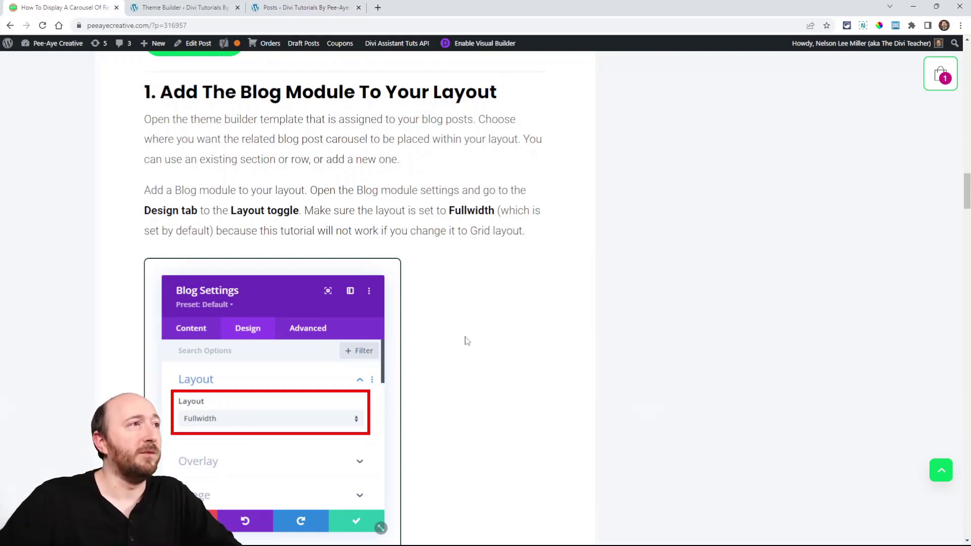
{"action": "scroll", "coordinate": [423, 271], "scroll_direction": "down", "scroll_amount": 3}
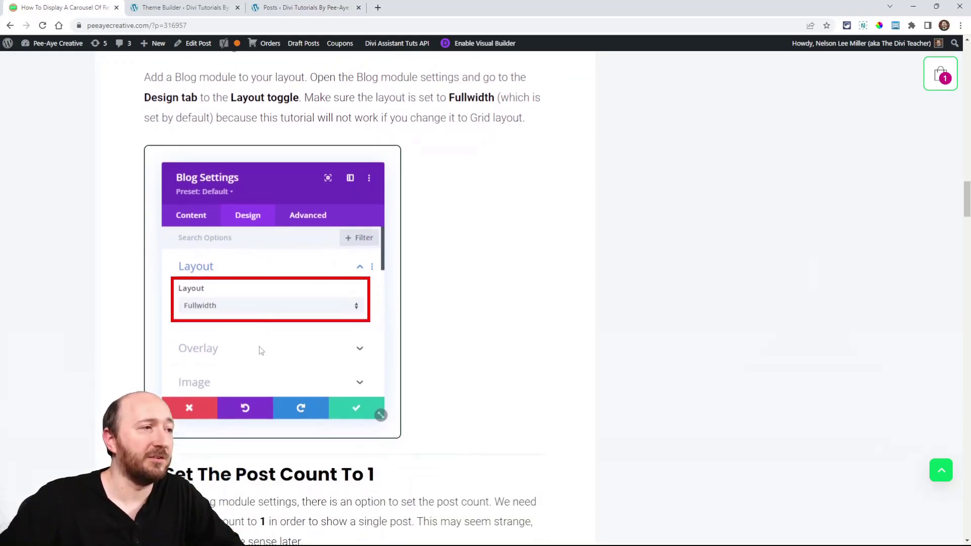
{"action": "scroll", "coordinate": [261, 350], "scroll_direction": "down", "scroll_amount": 2}
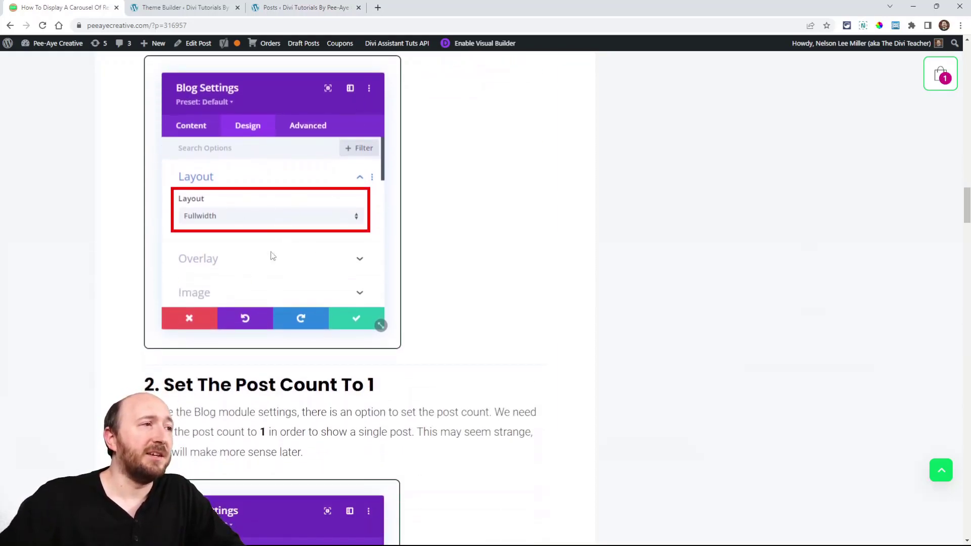
{"action": "scroll", "coordinate": [325, 266], "scroll_direction": "up", "scroll_amount": 1}
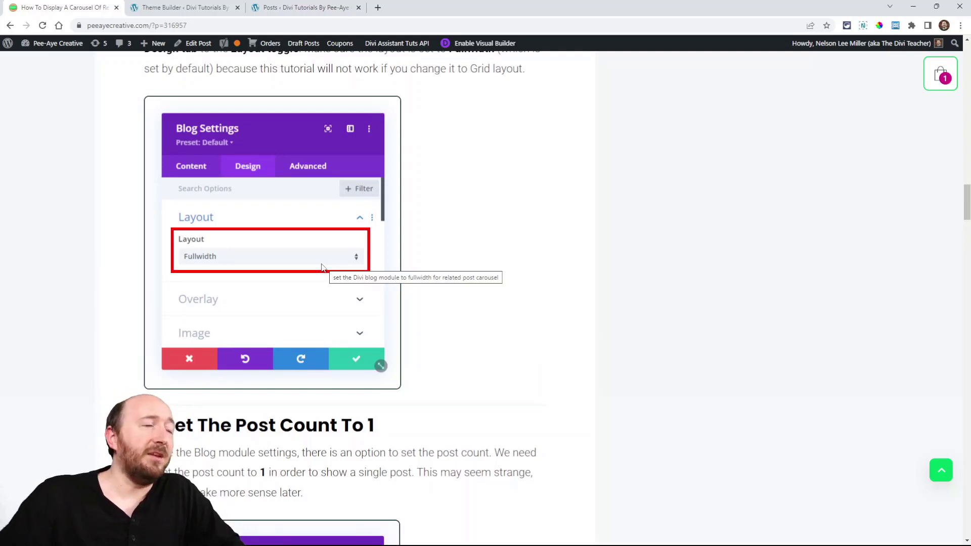
Edit the All Posts template's Custom Body and scroll to its three You May Also Like cards
{"action": "left_click", "coordinate": [168, 10]}
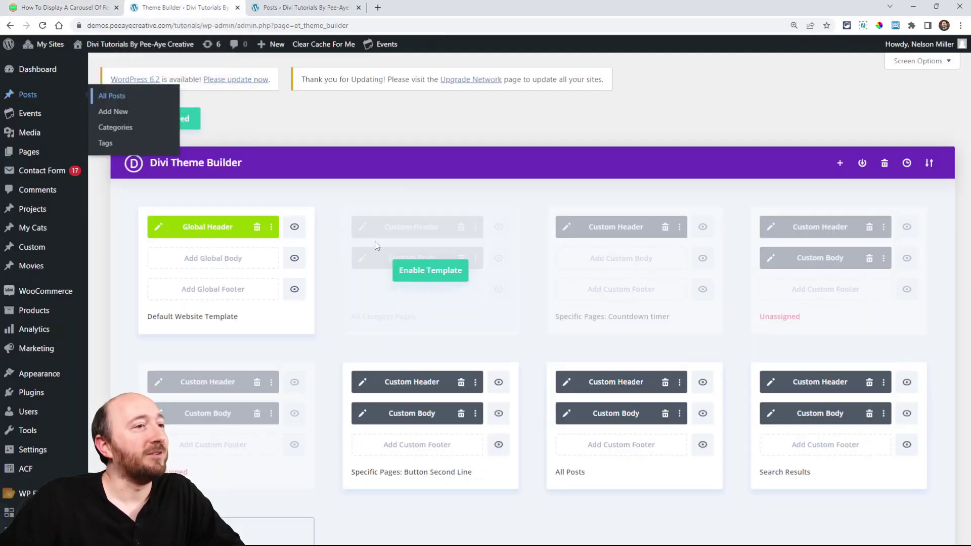
{"action": "scroll", "coordinate": [468, 313], "scroll_direction": "down", "scroll_amount": 3}
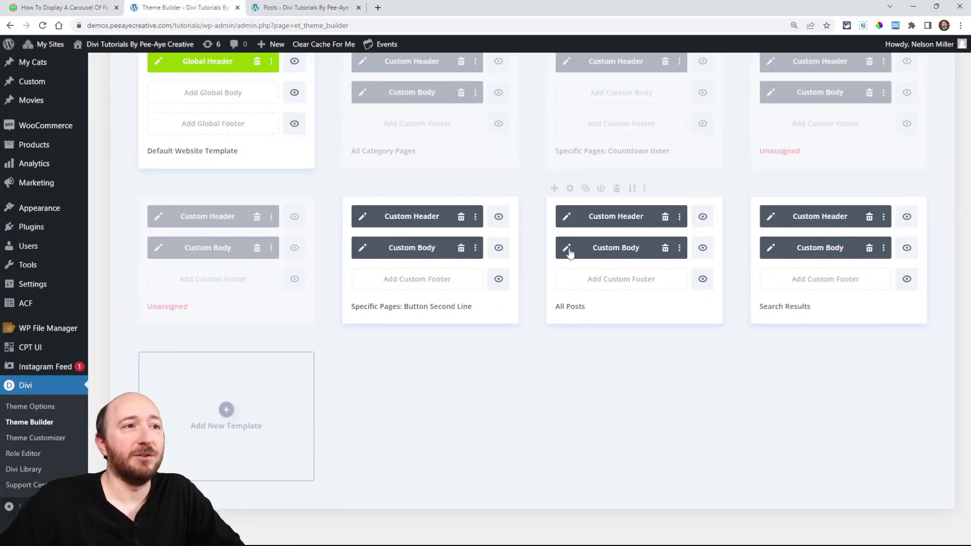
{"action": "left_click", "coordinate": [566, 248]}
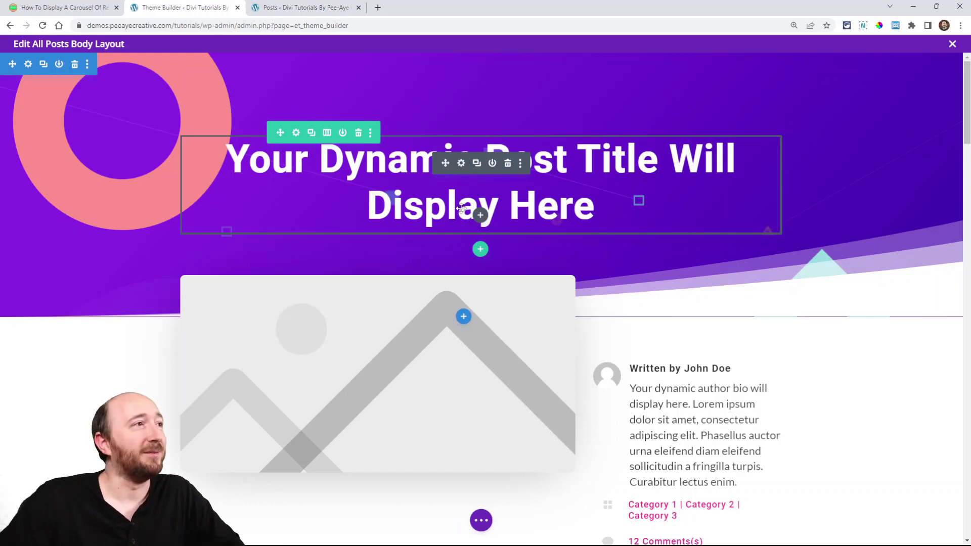
{"action": "scroll", "coordinate": [447, 238], "scroll_direction": "down", "scroll_amount": 1}
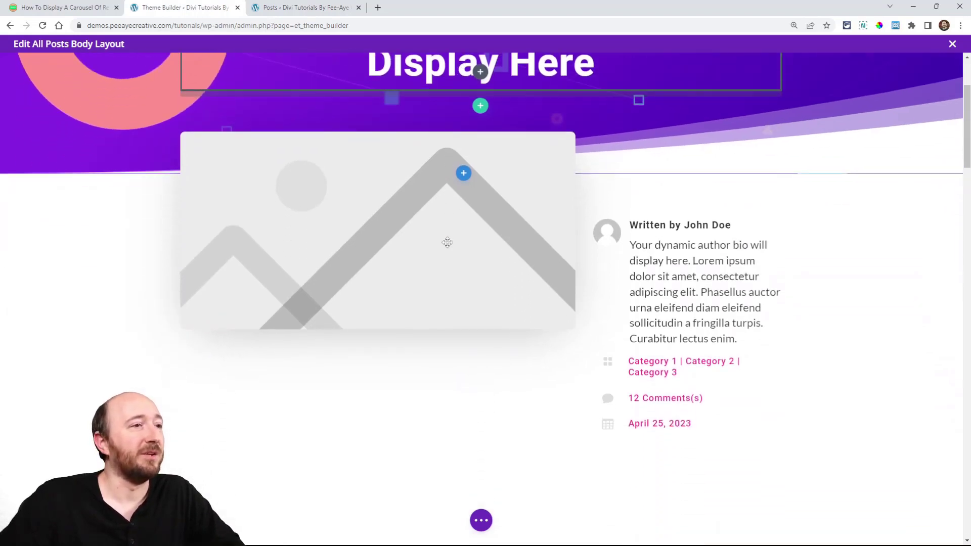
{"action": "scroll", "coordinate": [447, 242], "scroll_direction": "down", "scroll_amount": 1}
{"action": "scroll", "coordinate": [352, 352], "scroll_direction": "up", "scroll_amount": 3}
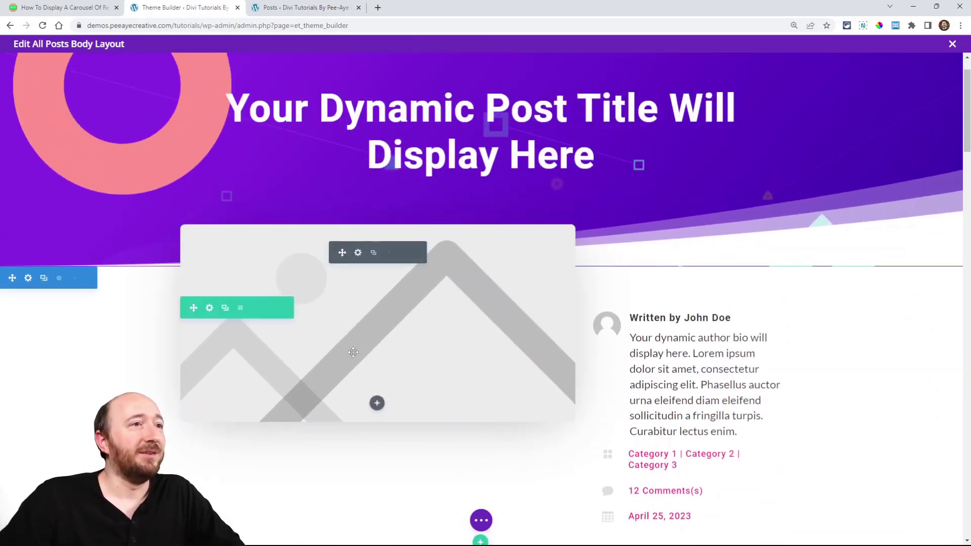
{"action": "scroll", "coordinate": [607, 282], "scroll_direction": "down", "scroll_amount": 10}
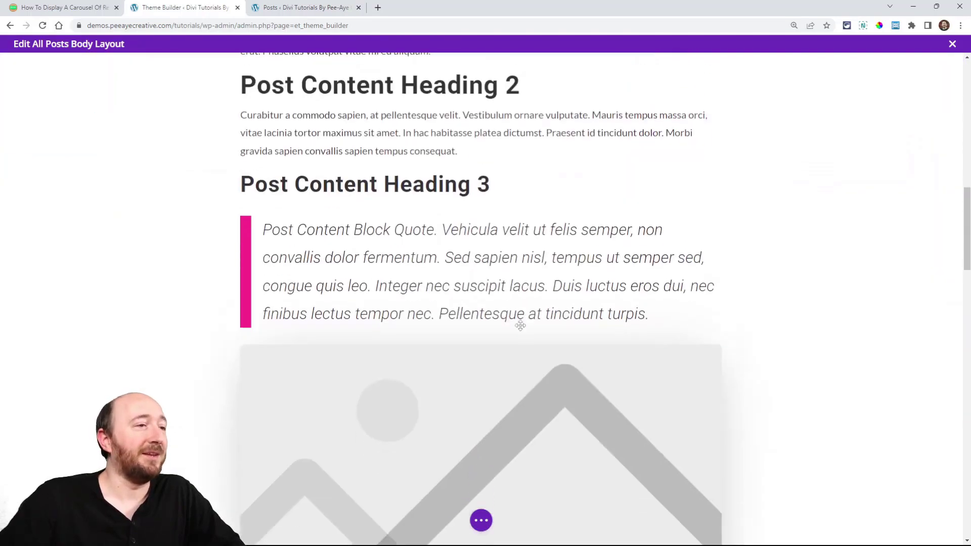
{"action": "scroll", "coordinate": [520, 325], "scroll_direction": "down", "scroll_amount": 15}
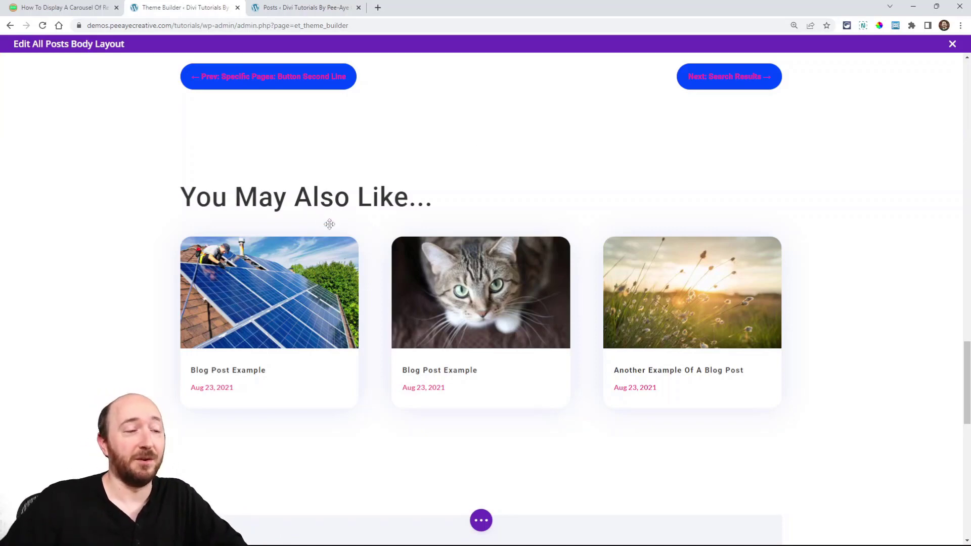
{"action": "scroll", "coordinate": [174, 182], "scroll_direction": "down", "scroll_amount": 2}
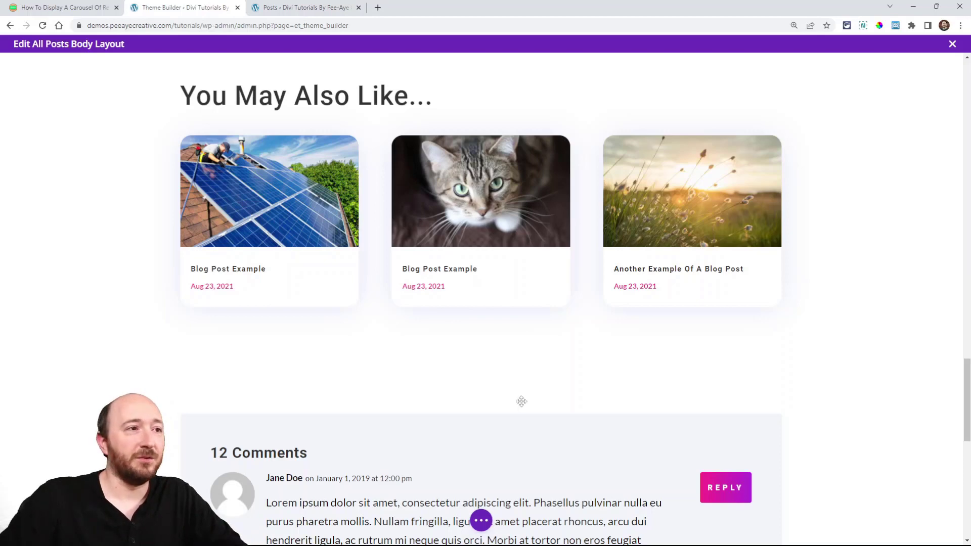
Add a new Blog module below the existing Blog module using the wireframe view
{"action": "left_click", "coordinate": [480, 524]}
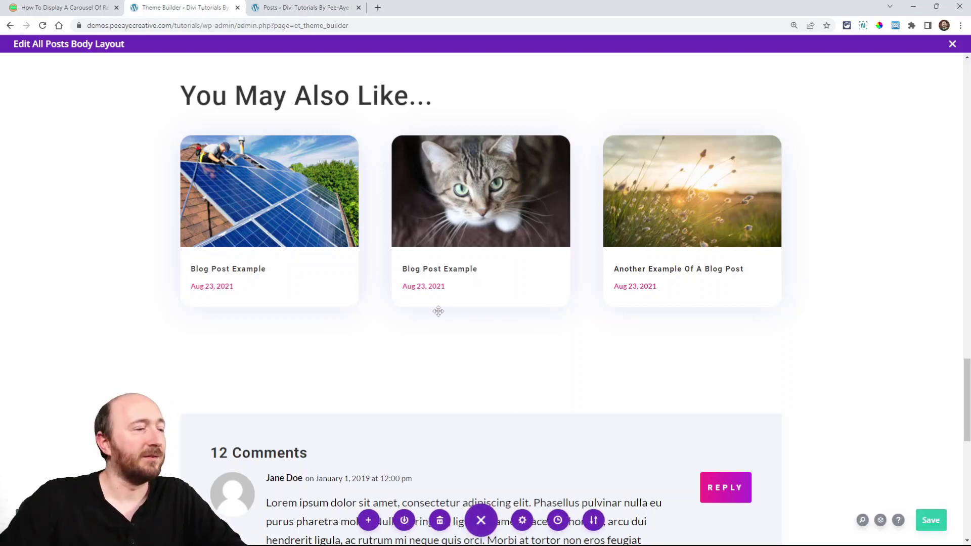
{"action": "scroll", "coordinate": [434, 297], "scroll_direction": "down", "scroll_amount": 1}
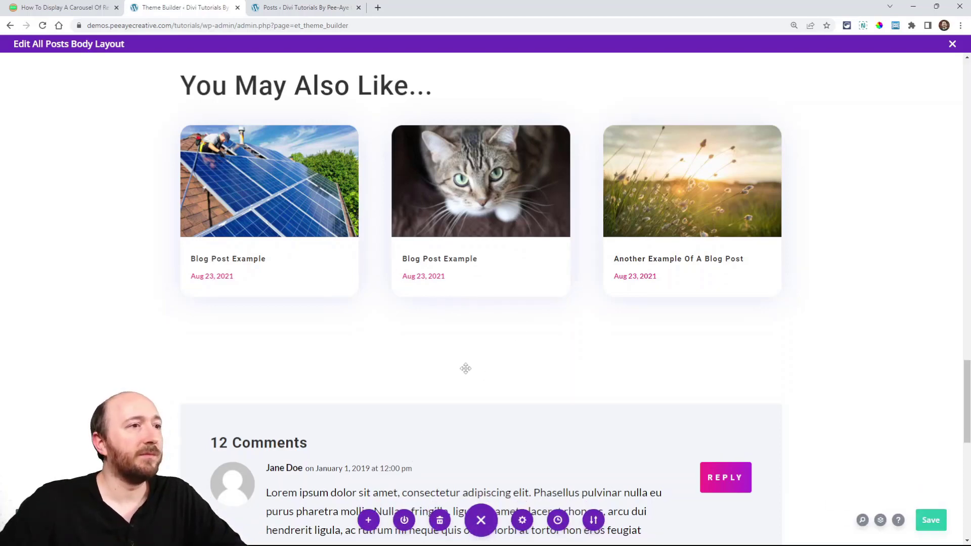
{"action": "scroll", "coordinate": [465, 368], "scroll_direction": "up", "scroll_amount": 3}
{"action": "scroll", "coordinate": [420, 291], "scroll_direction": "down", "scroll_amount": 2}
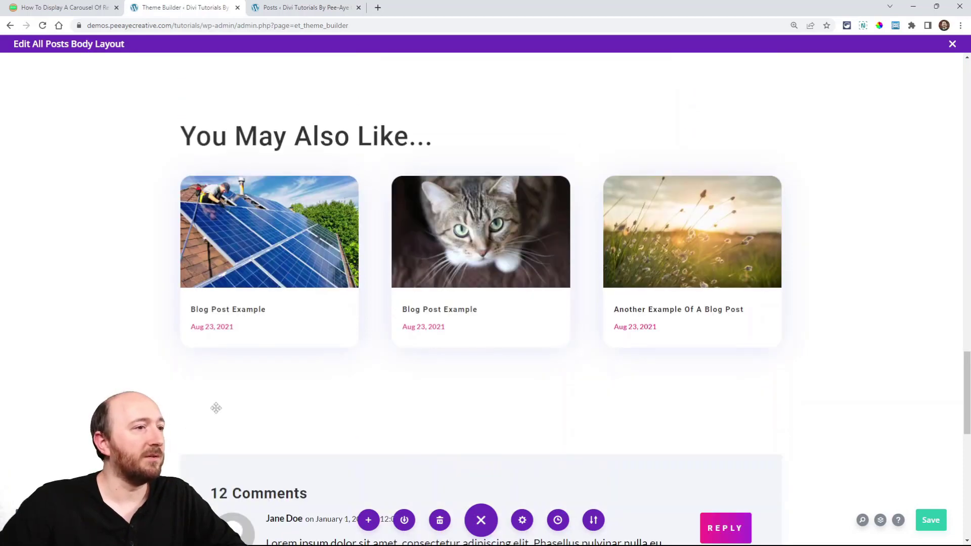
{"action": "key", "text": "ctrl+shift+w"}
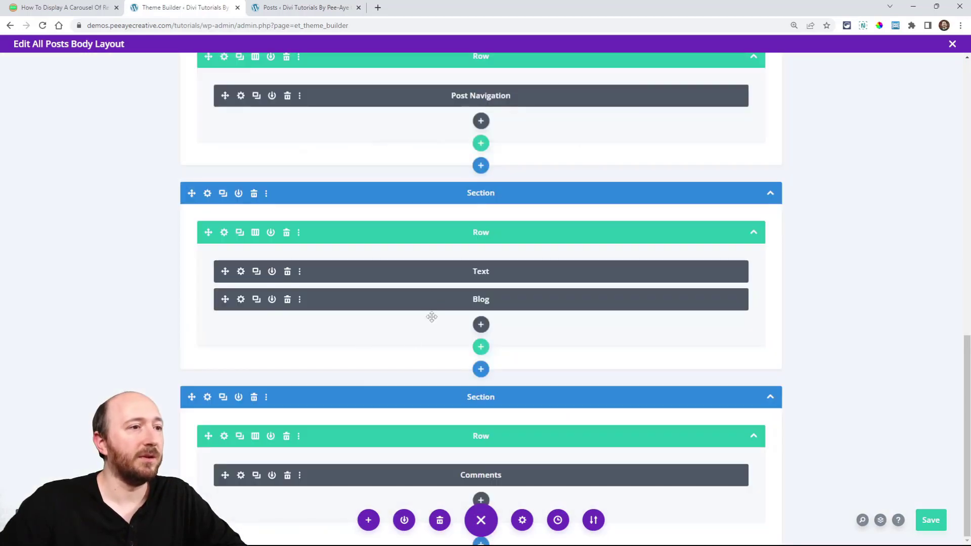
{"action": "left_click", "coordinate": [481, 324]}
{"action": "type", "text": "bl"}
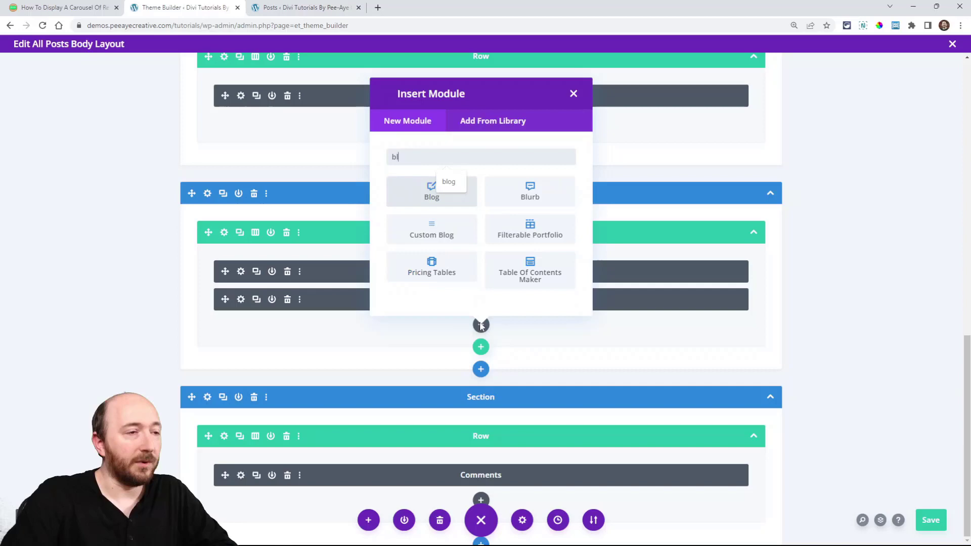
{"action": "type", "text": "og"}
{"action": "left_click", "coordinate": [436, 198]}
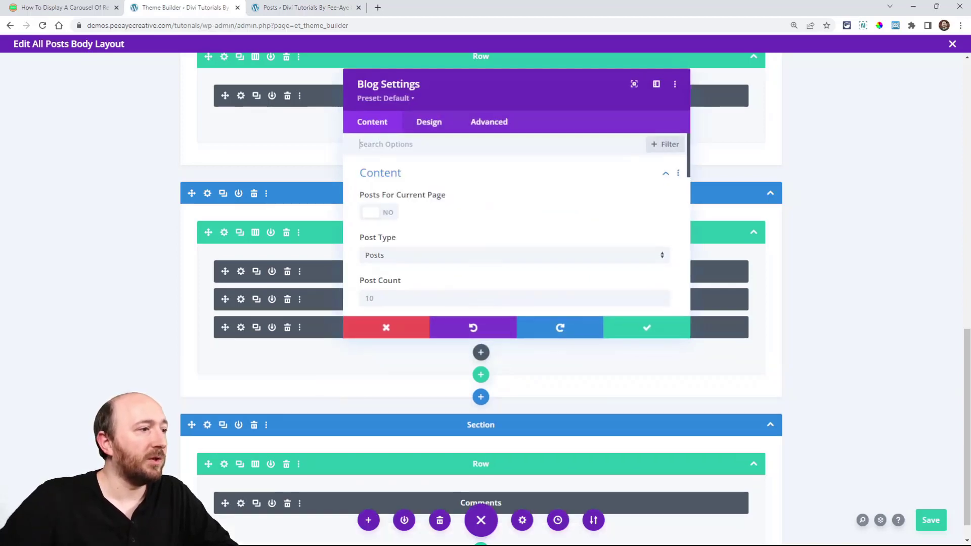
{"action": "key", "text": "ctrl+shift+w"}
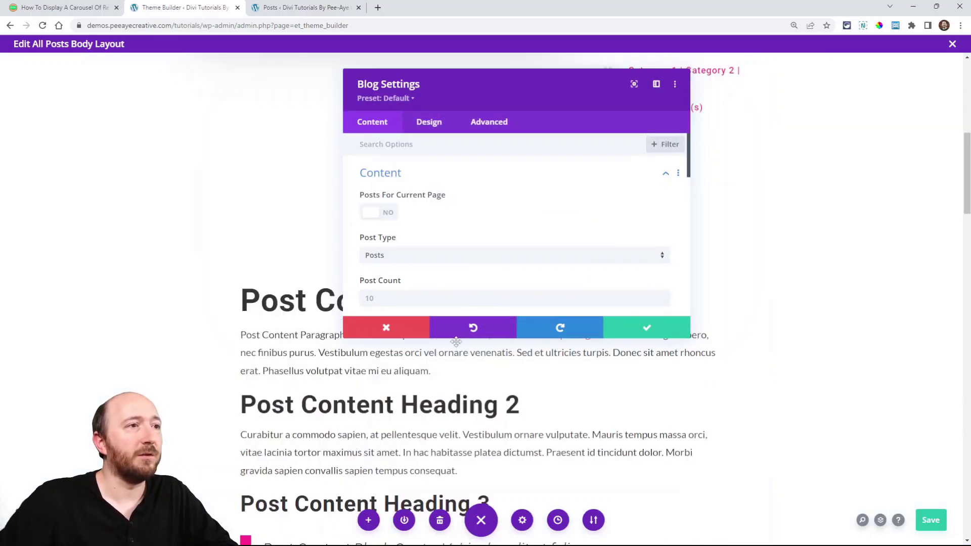
Set the new Blog module's Design layout to Fullwidth, then return to its Content options
{"action": "scroll", "coordinate": [237, 315], "scroll_direction": "down", "scroll_amount": 10}
{"action": "scroll", "coordinate": [237, 315], "scroll_direction": "down", "scroll_amount": 10}
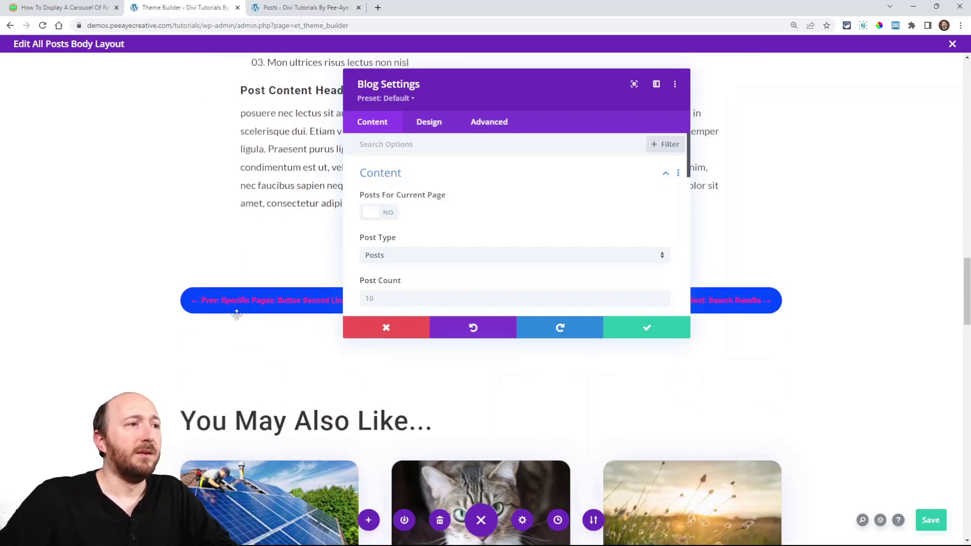
{"action": "scroll", "coordinate": [305, 293], "scroll_direction": "down", "scroll_amount": 1}
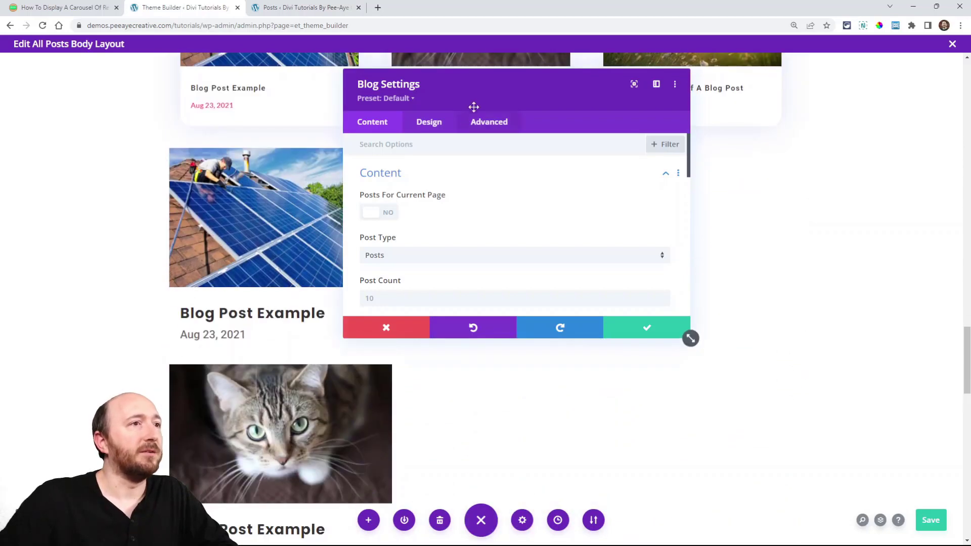
{"action": "left_click_drag", "start_coordinate": [472, 106], "coordinate": [628, 194]}
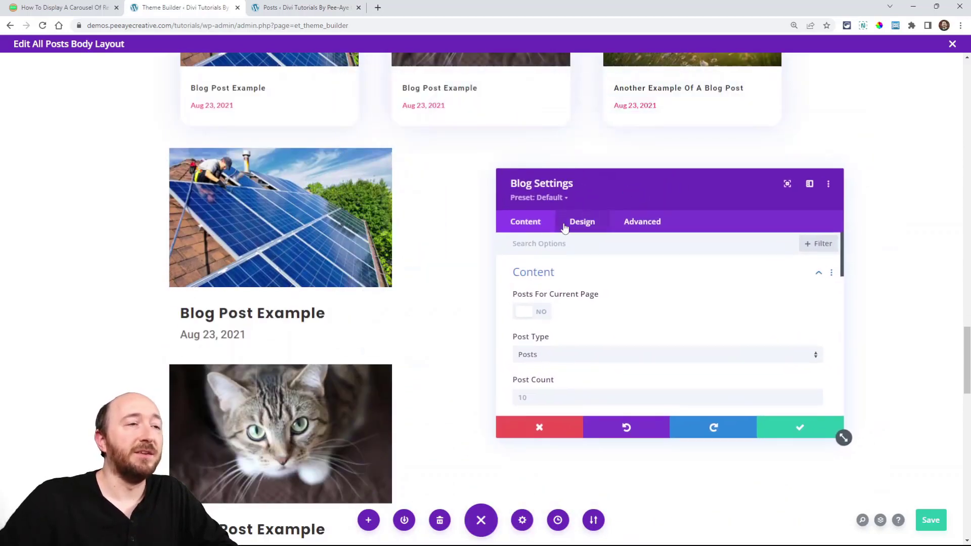
{"action": "left_click", "coordinate": [571, 225]}
{"action": "left_click", "coordinate": [522, 275]}
{"action": "left_click", "coordinate": [551, 310]}
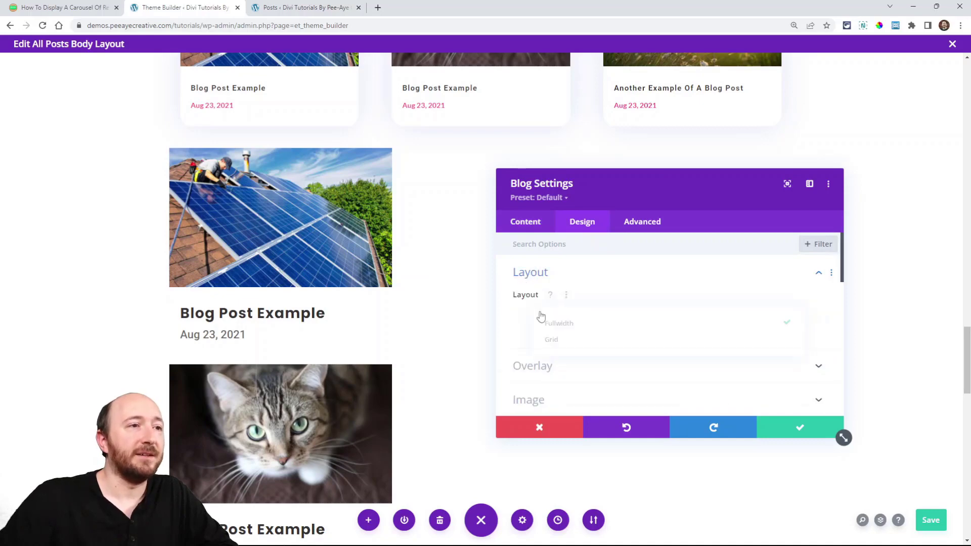
{"action": "left_click", "coordinate": [549, 323]}
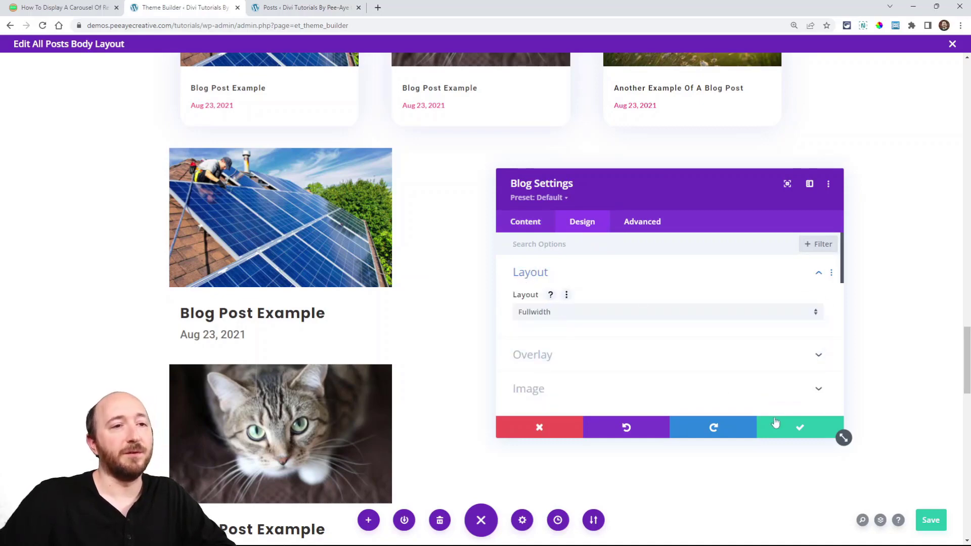
{"action": "left_click", "coordinate": [520, 226]}
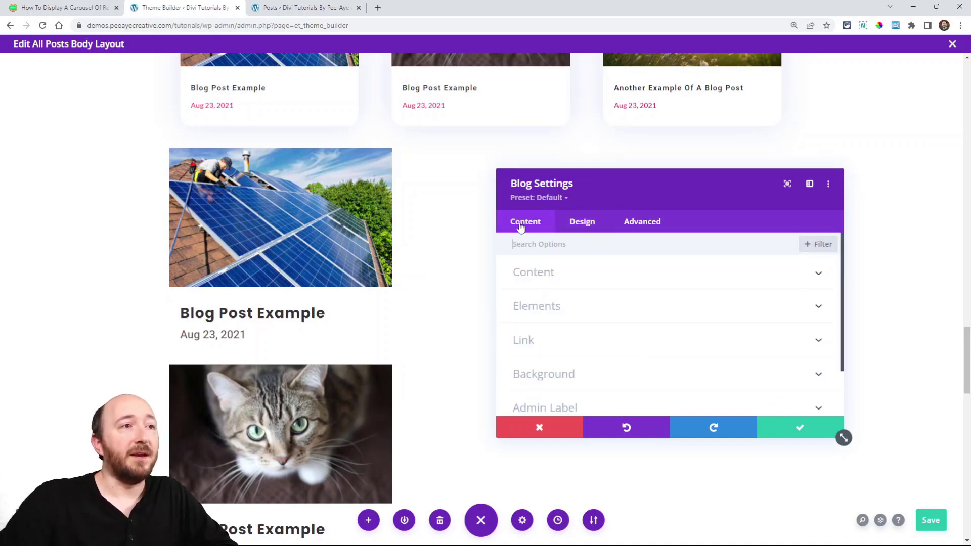
{"action": "left_click", "coordinate": [547, 284]}
{"action": "left_click", "coordinate": [60, 7]}
Enter 1 as the new Blog module's Post Count and enlarge the settings panel
{"action": "scroll", "coordinate": [274, 326], "scroll_direction": "down", "scroll_amount": 5}
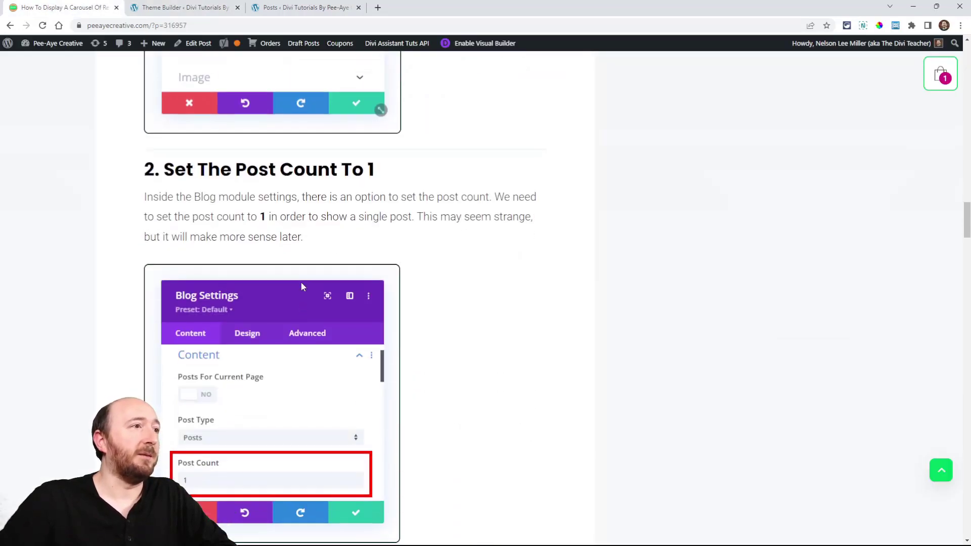
{"action": "scroll", "coordinate": [301, 286], "scroll_direction": "down", "scroll_amount": 2}
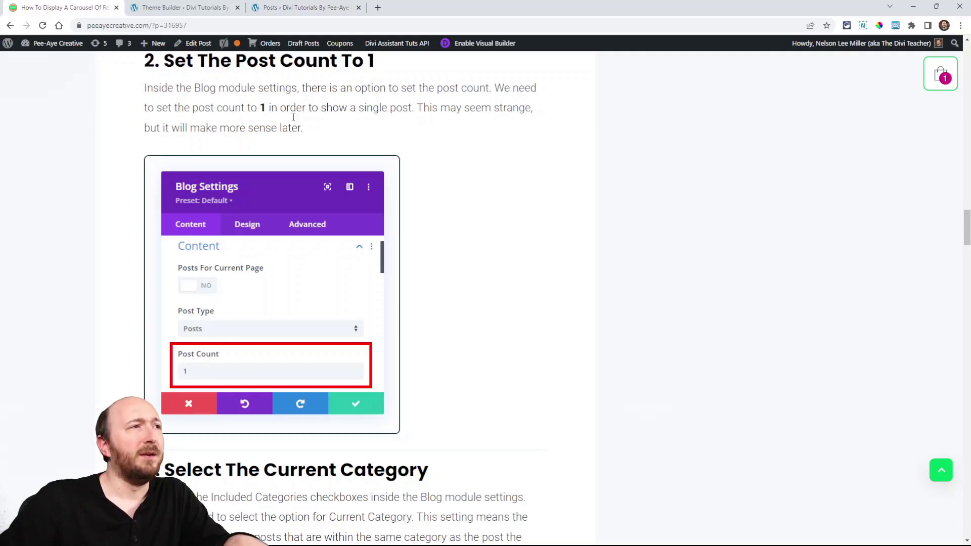
{"action": "left_click", "coordinate": [192, 4]}
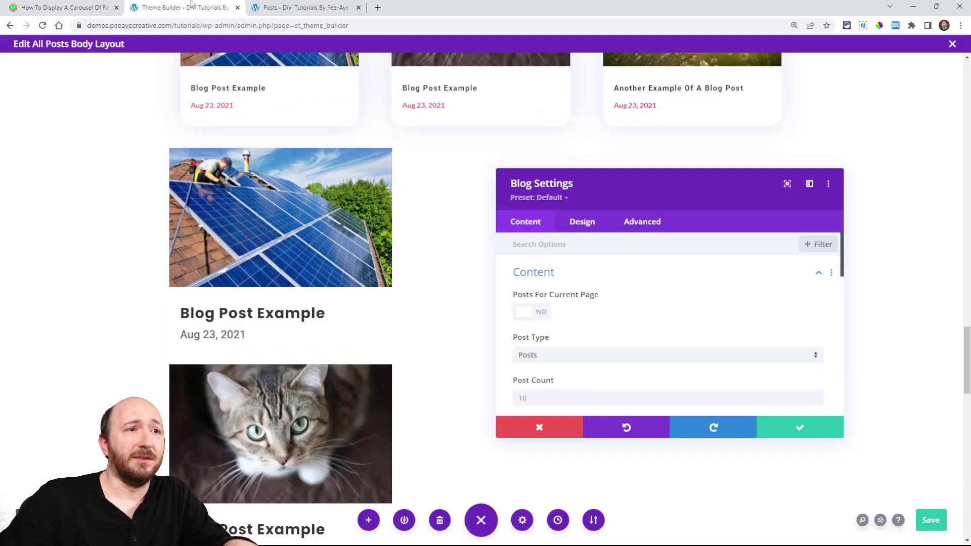
{"action": "left_click", "coordinate": [541, 397]}
{"action": "type", "text": "1"}
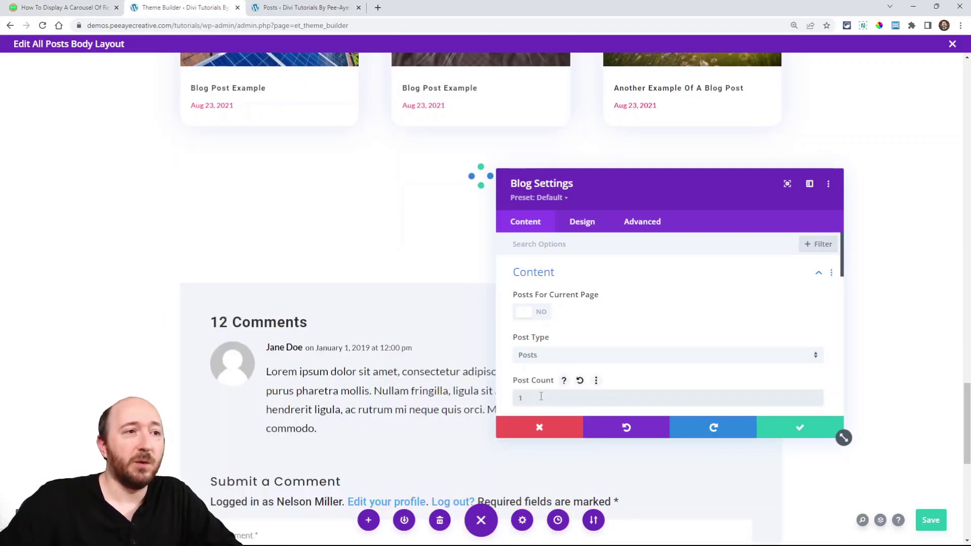
{"action": "left_click_drag", "start_coordinate": [843, 438], "coordinate": [797, 490]}
{"action": "scroll", "coordinate": [669, 378], "scroll_direction": "down", "scroll_amount": 3}
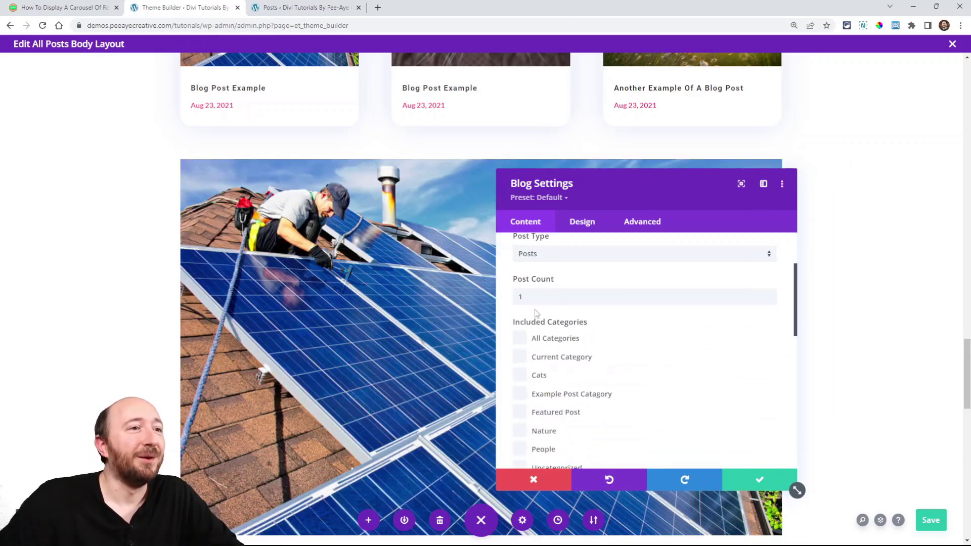
{"action": "scroll", "coordinate": [578, 322], "scroll_direction": "up", "scroll_amount": 1}
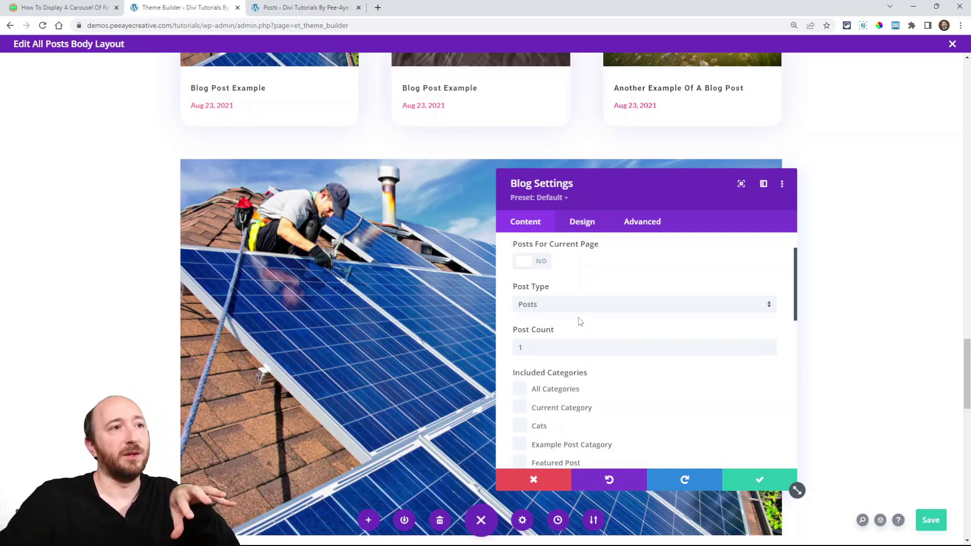
Scroll the tutorial to its step on including only the current category
{"action": "left_click", "coordinate": [46, 7]}
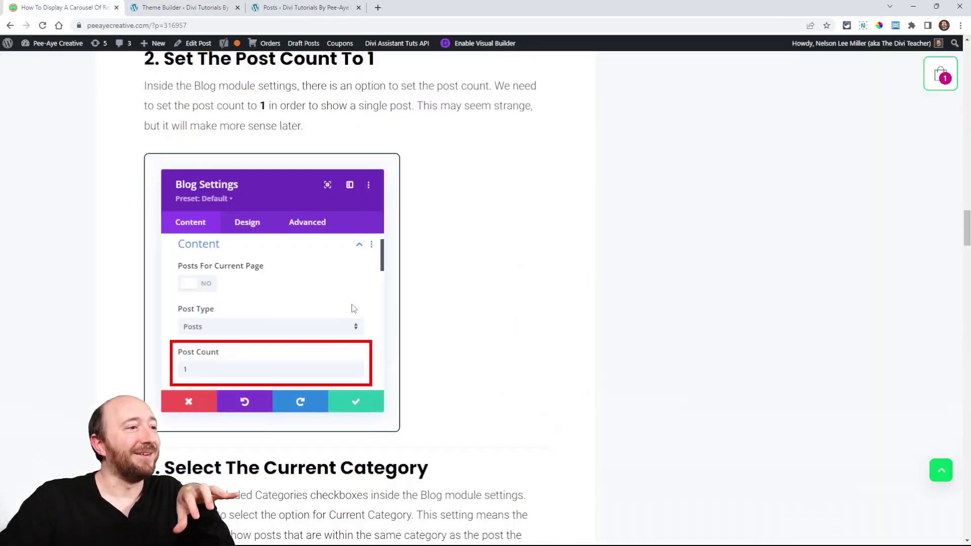
{"action": "scroll", "coordinate": [352, 310], "scroll_direction": "down", "scroll_amount": 5}
{"action": "scroll", "coordinate": [353, 310], "scroll_direction": "down", "scroll_amount": 2}
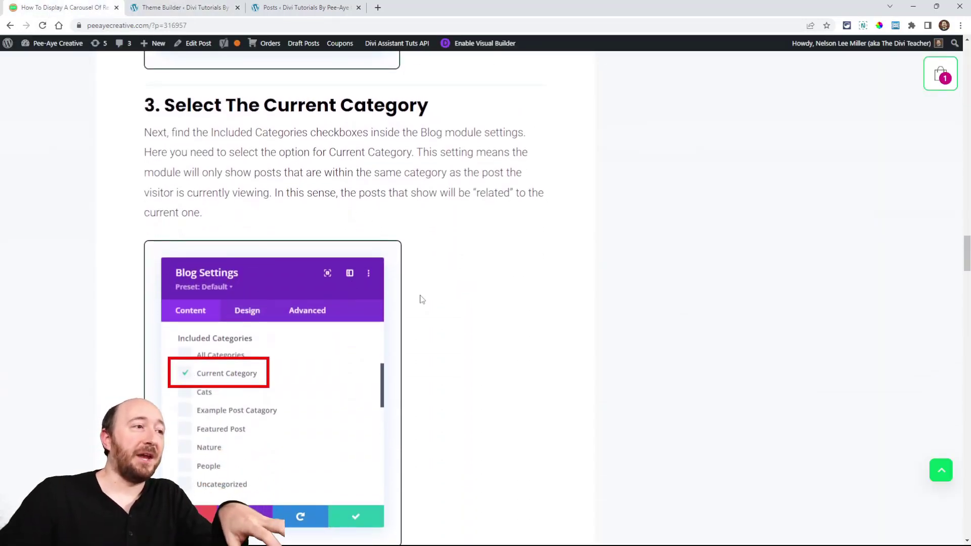
{"action": "scroll", "coordinate": [422, 299], "scroll_direction": "down", "scroll_amount": 1}
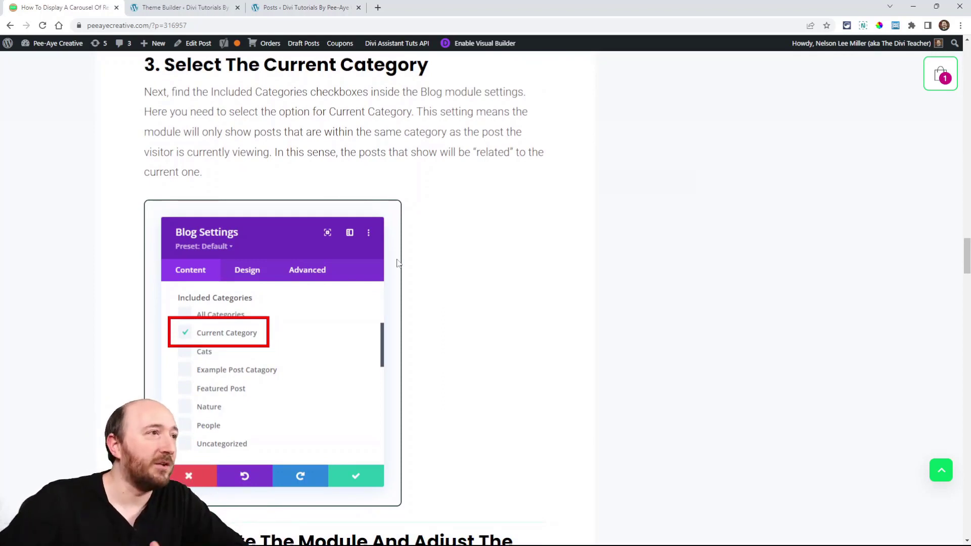
Limit the Blog module's Included Categories to Current Category
{"action": "left_click", "coordinate": [191, 6]}
{"action": "scroll", "coordinate": [556, 333], "scroll_direction": "down", "scroll_amount": 2}
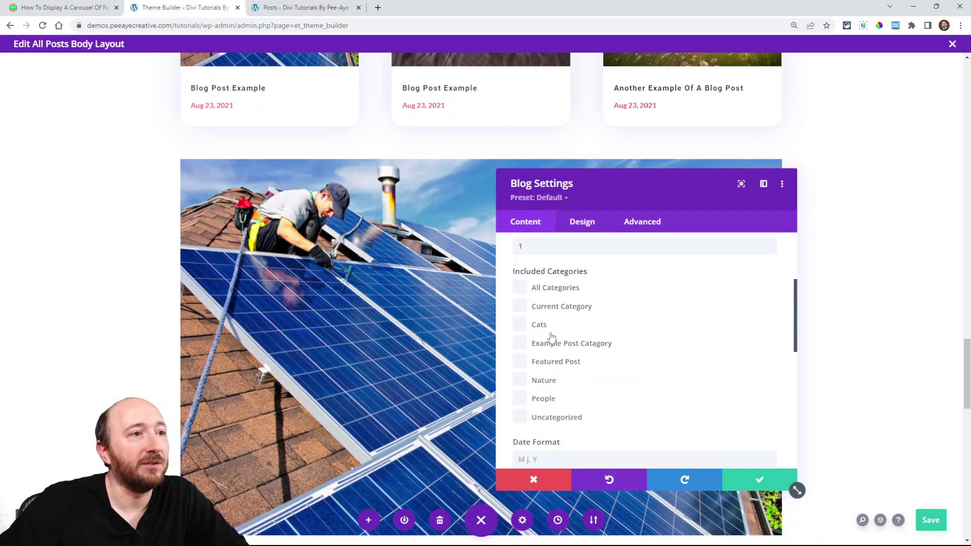
{"action": "left_click", "coordinate": [519, 306]}
{"action": "scroll", "coordinate": [586, 360], "scroll_direction": "up", "scroll_amount": 3}
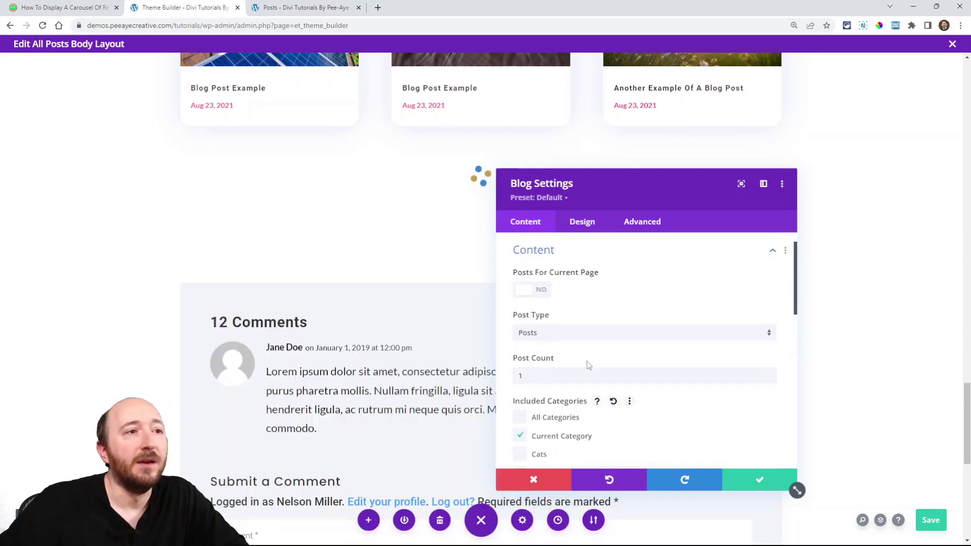
{"action": "scroll", "coordinate": [566, 384], "scroll_direction": "down", "scroll_amount": 2}
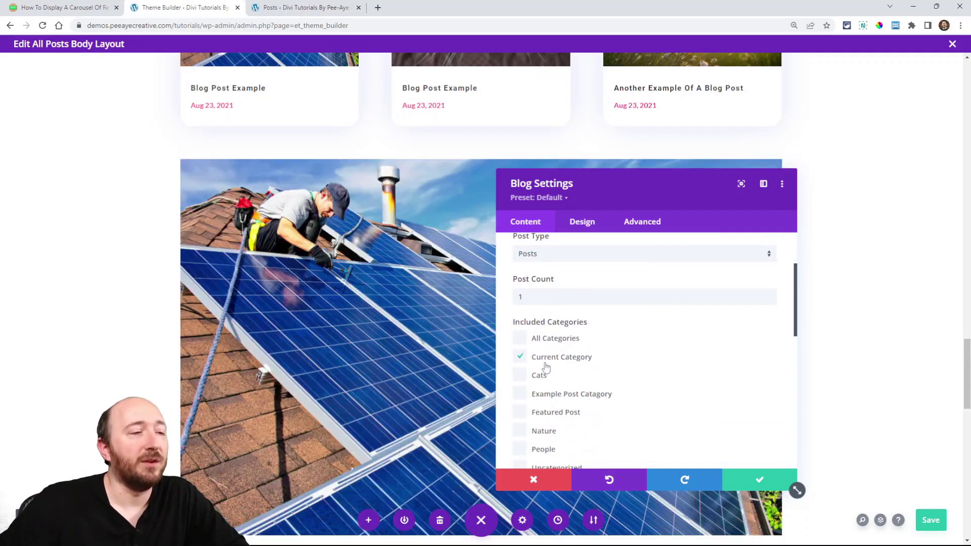
Read the tutorial's step on duplicating the Blog module
{"action": "left_click", "coordinate": [61, 7]}
{"action": "scroll", "coordinate": [305, 284], "scroll_direction": "down", "scroll_amount": 7}
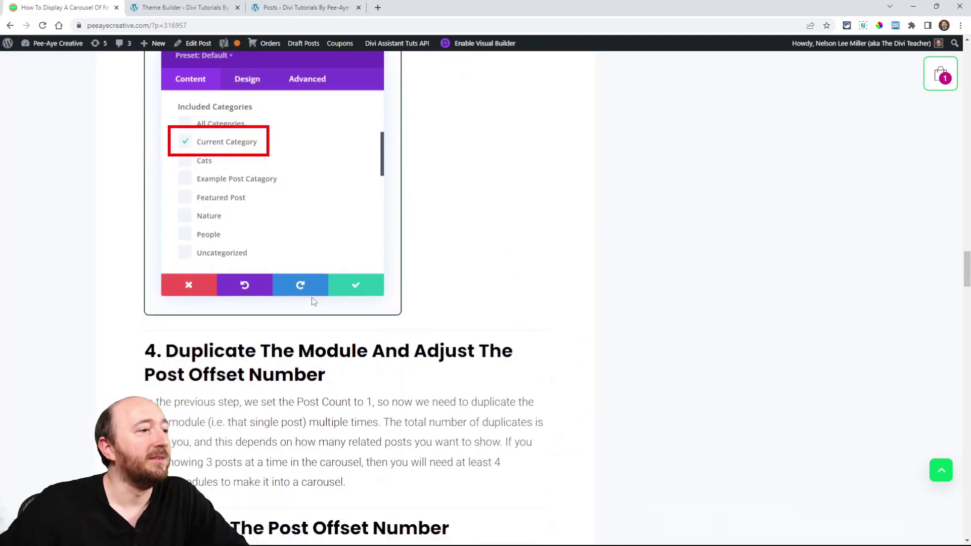
{"action": "scroll", "coordinate": [304, 284], "scroll_direction": "down", "scroll_amount": 1}
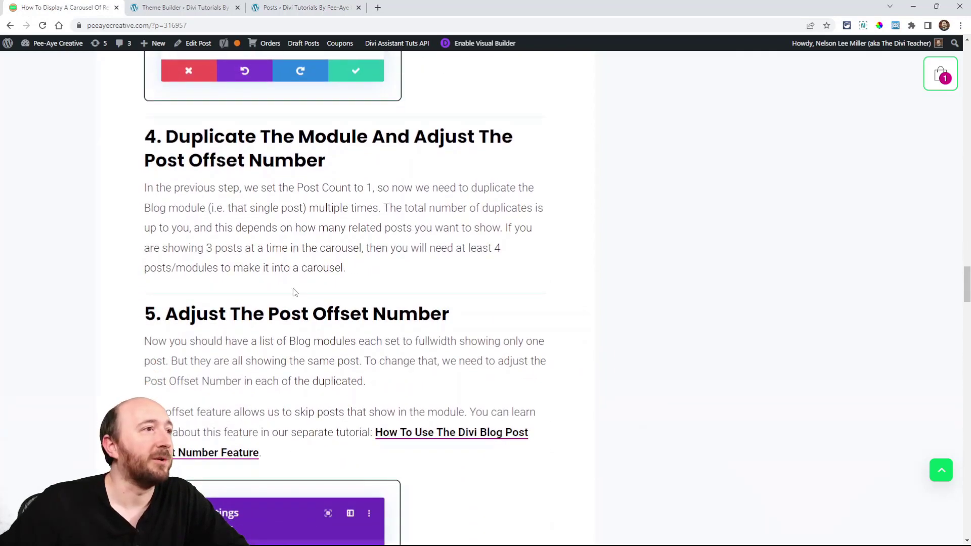
{"action": "scroll", "coordinate": [295, 293], "scroll_direction": "down", "scroll_amount": 1}
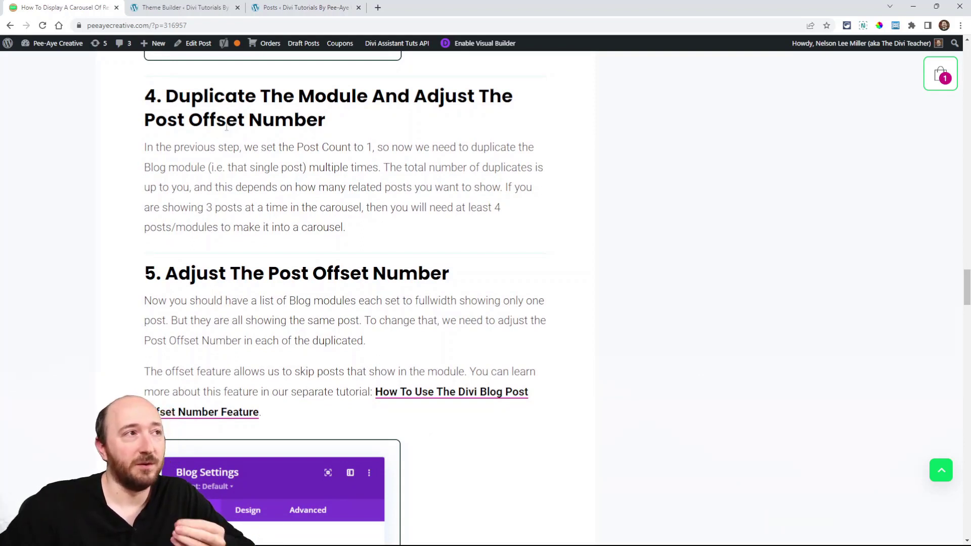
Save and close the single-post Blog module's settings
{"action": "left_click", "coordinate": [190, 9]}
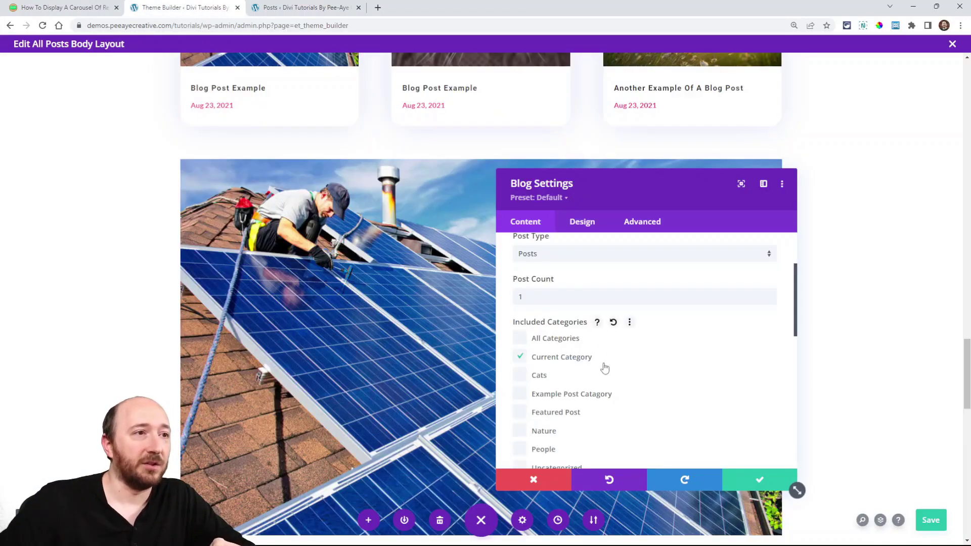
{"action": "left_click", "coordinate": [758, 479]}
{"action": "scroll", "coordinate": [385, 218], "scroll_direction": "down", "scroll_amount": 10}
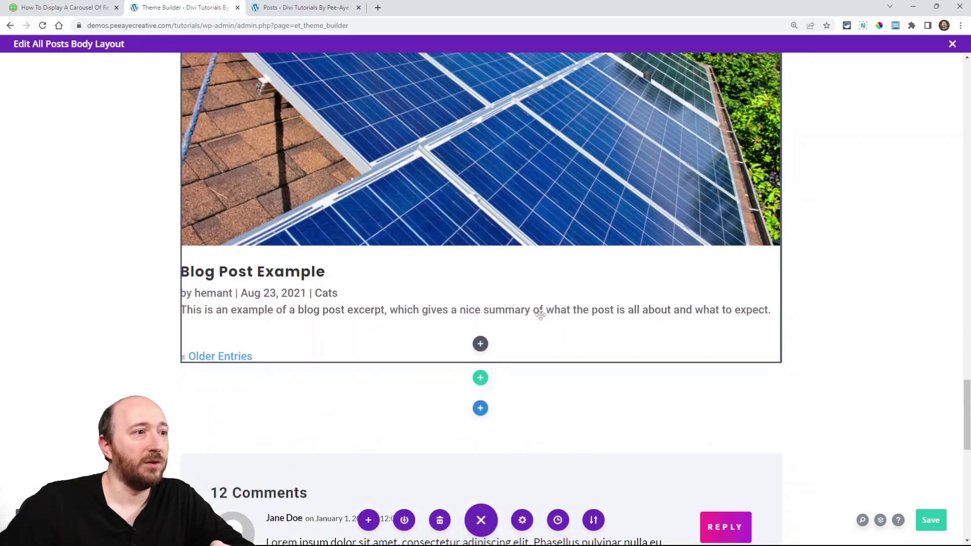
{"action": "scroll", "coordinate": [386, 219], "scroll_direction": "up", "scroll_amount": 9}
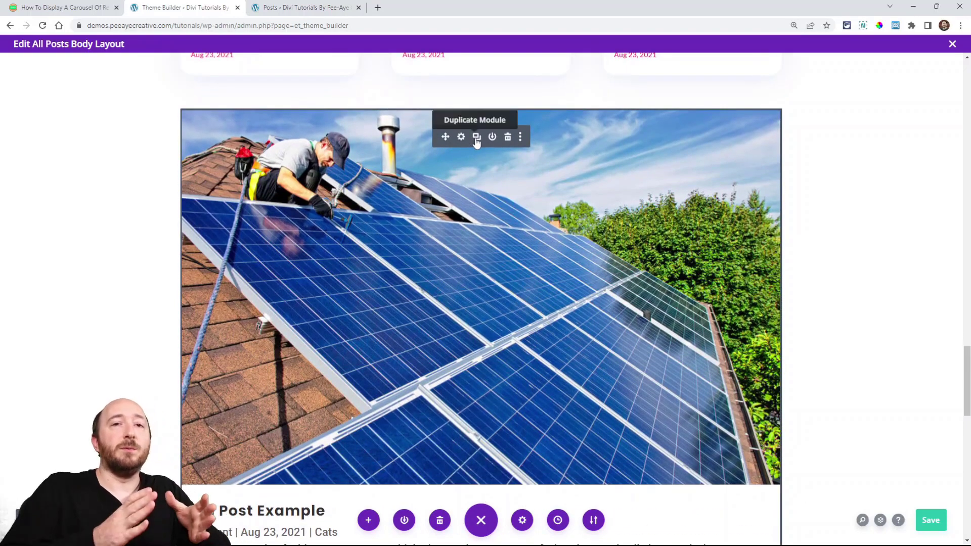
{"action": "scroll", "coordinate": [476, 142], "scroll_direction": "up", "scroll_amount": 6}
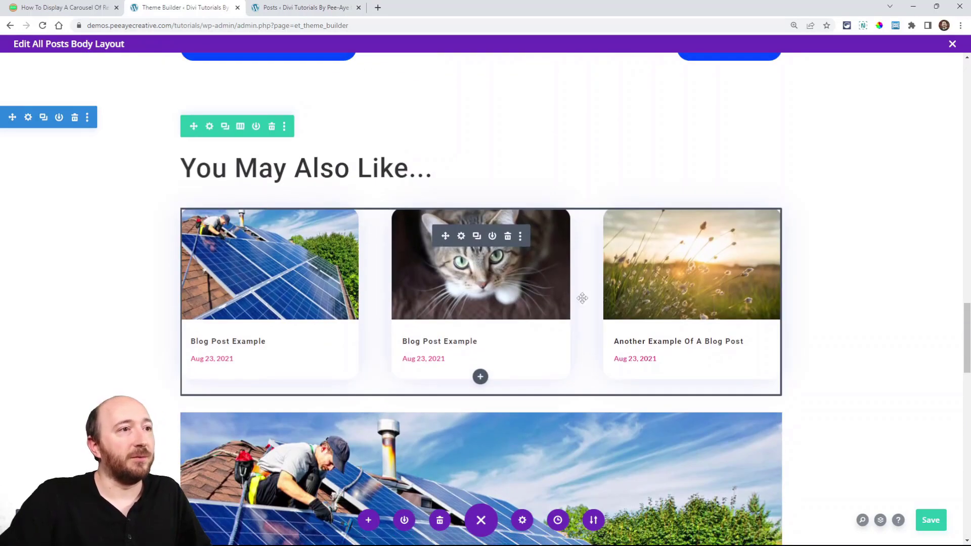
{"action": "scroll", "coordinate": [472, 278], "scroll_direction": "down", "scroll_amount": 5}
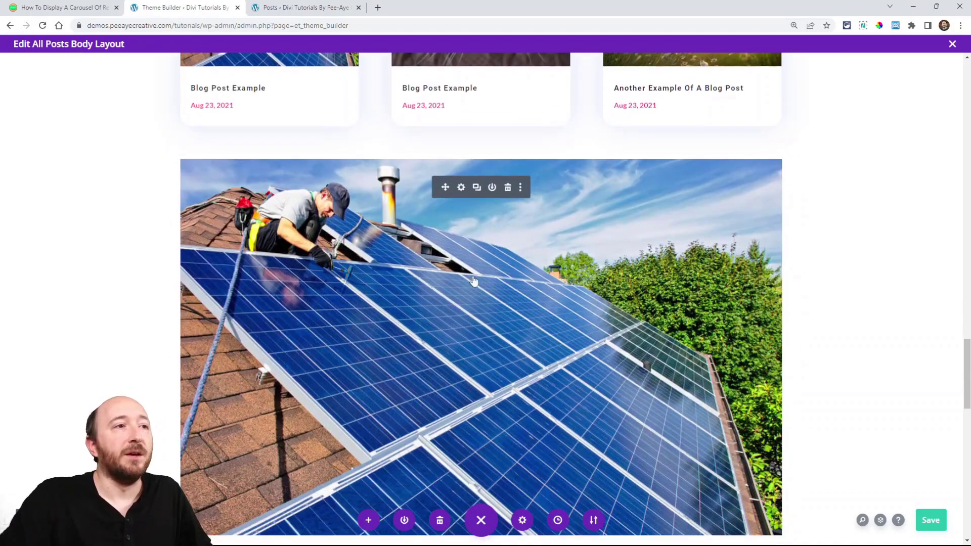
Duplicate the single-post Blog module four times and review the copies showing the solar-panel post
{"action": "left_click", "coordinate": [477, 189]}
{"action": "left_click", "coordinate": [476, 189]}
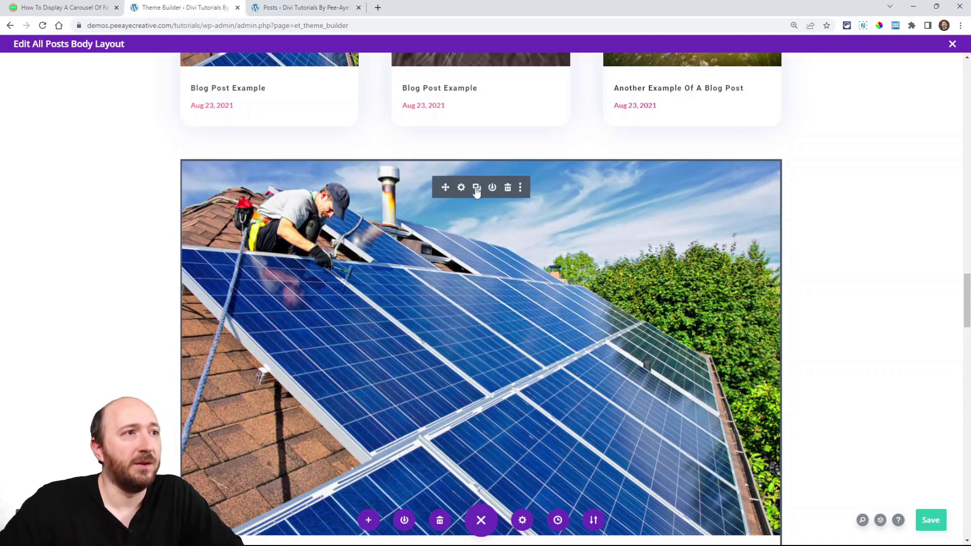
{"action": "left_click", "coordinate": [476, 190]}
{"action": "left_click", "coordinate": [476, 190]}
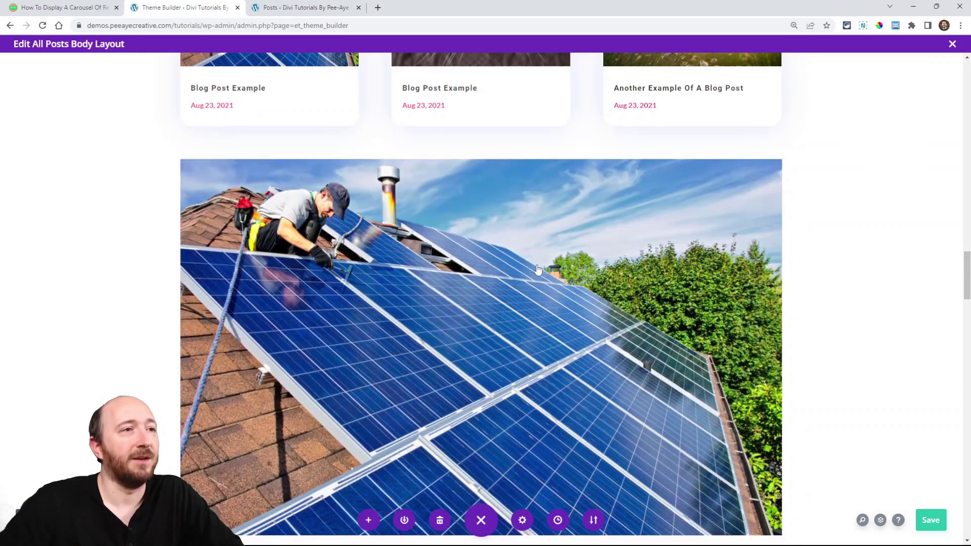
{"action": "scroll", "coordinate": [492, 265], "scroll_direction": "down", "scroll_amount": 2}
{"action": "scroll", "coordinate": [493, 273], "scroll_direction": "down", "scroll_amount": 10}
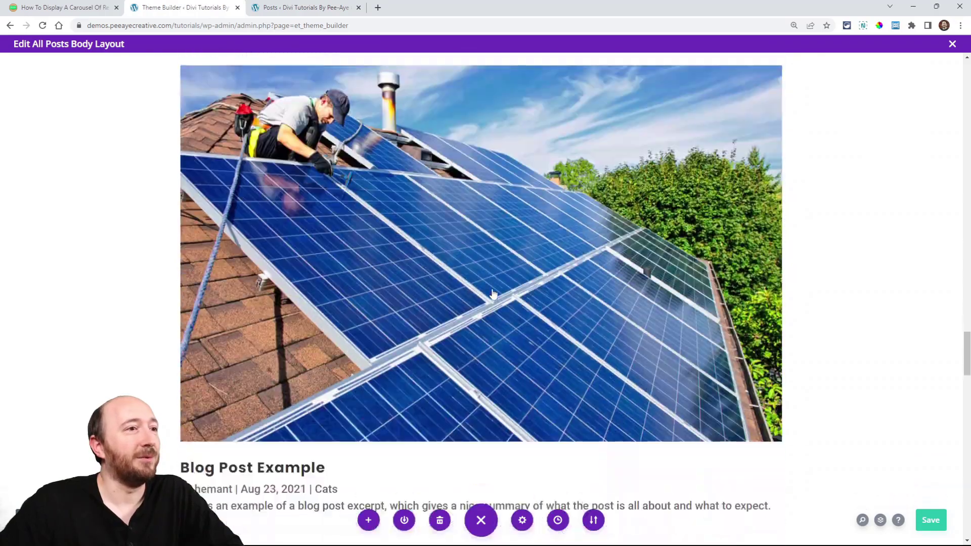
{"action": "scroll", "coordinate": [500, 304], "scroll_direction": "down", "scroll_amount": 6}
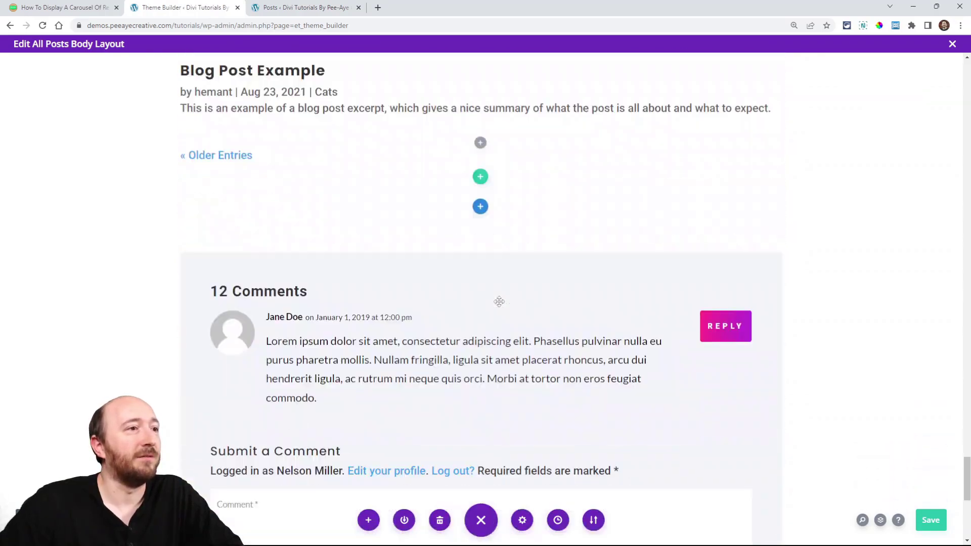
{"action": "scroll", "coordinate": [499, 300], "scroll_direction": "up", "scroll_amount": 8}
{"action": "scroll", "coordinate": [486, 281], "scroll_direction": "down", "scroll_amount": 3}
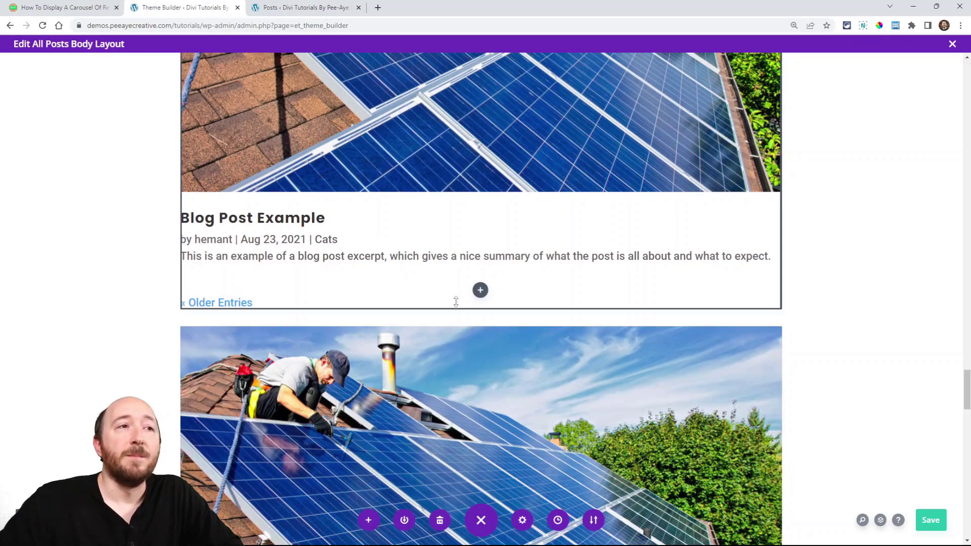
{"action": "scroll", "coordinate": [456, 303], "scroll_direction": "down", "scroll_amount": 1}
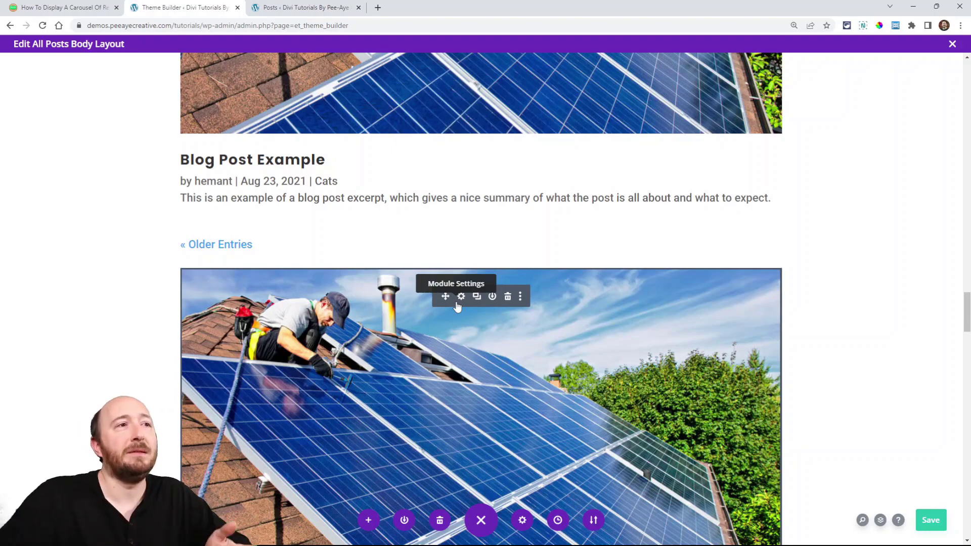
{"action": "scroll", "coordinate": [457, 305], "scroll_direction": "up", "scroll_amount": 5}
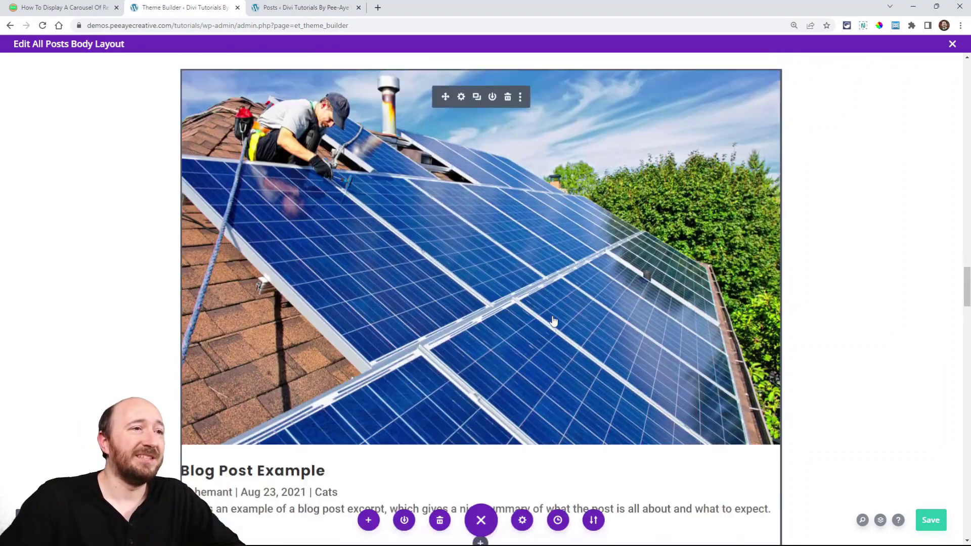
{"action": "scroll", "coordinate": [551, 323], "scroll_direction": "down", "scroll_amount": 8}
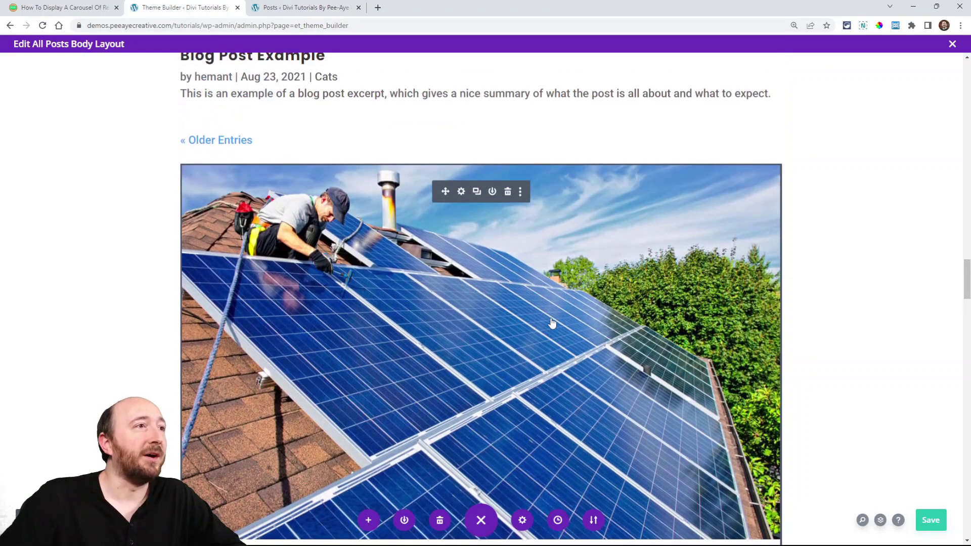
{"action": "scroll", "coordinate": [552, 324], "scroll_direction": "up", "scroll_amount": 7}
{"action": "scroll", "coordinate": [550, 323], "scroll_direction": "up", "scroll_amount": 10}
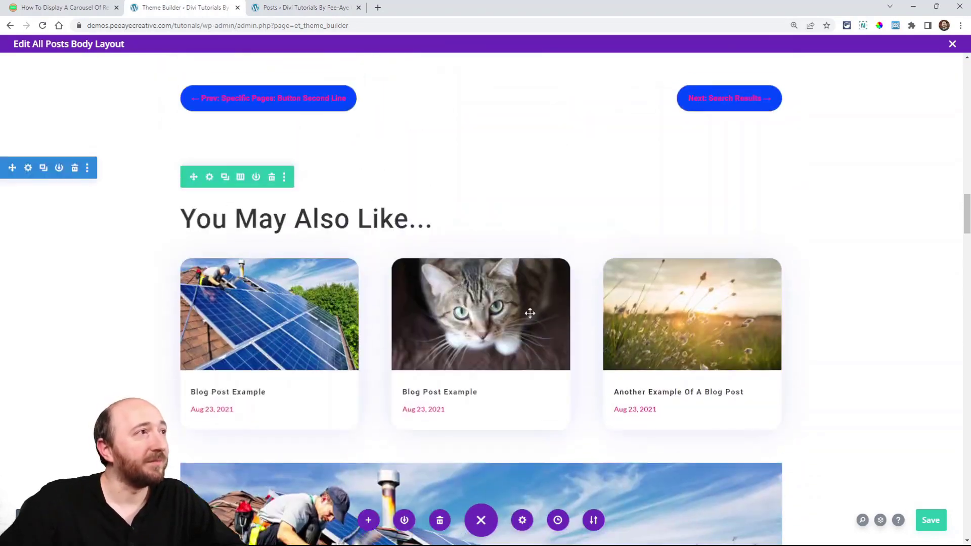
{"action": "scroll", "coordinate": [529, 314], "scroll_direction": "down", "scroll_amount": 4}
{"action": "key", "text": "ctrl+shift+Tab"}
Read the tutorial's offset list: Blog module 1 uses 0, module 2 uses 1, module 3 uses 2
{"action": "scroll", "coordinate": [384, 302], "scroll_direction": "down", "scroll_amount": 4}
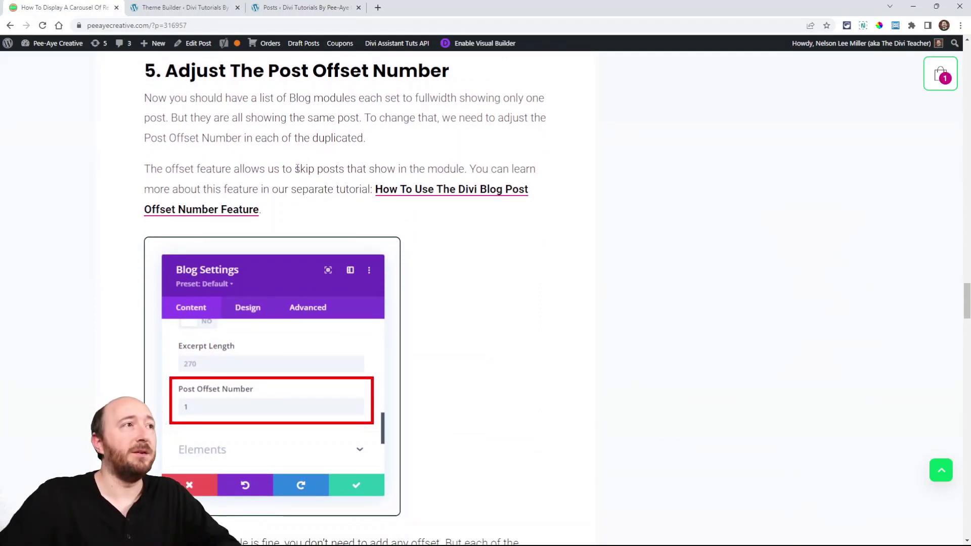
{"action": "scroll", "coordinate": [314, 257], "scroll_direction": "down", "scroll_amount": 7}
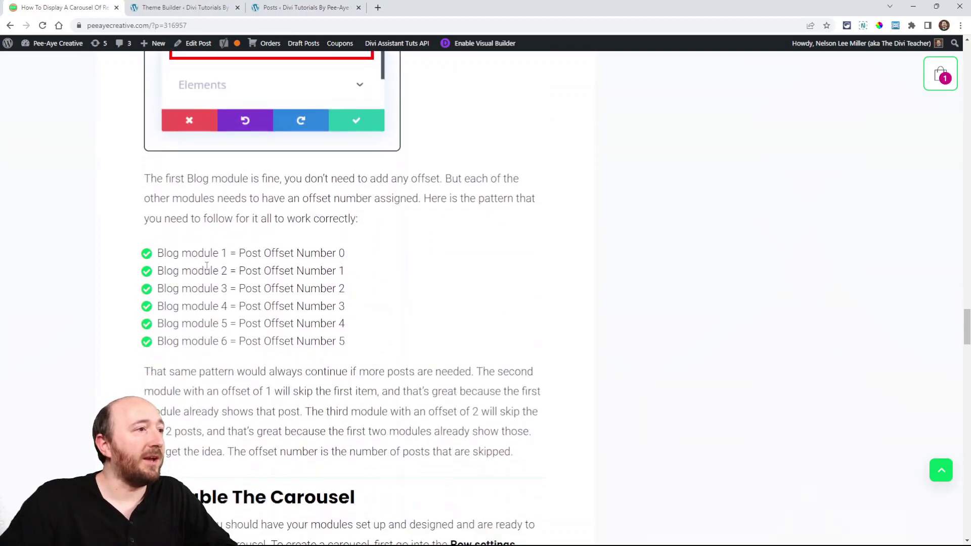
{"action": "left_click_drag", "start_coordinate": [158, 254], "coordinate": [241, 246]}
{"action": "left_click", "coordinate": [243, 257]}
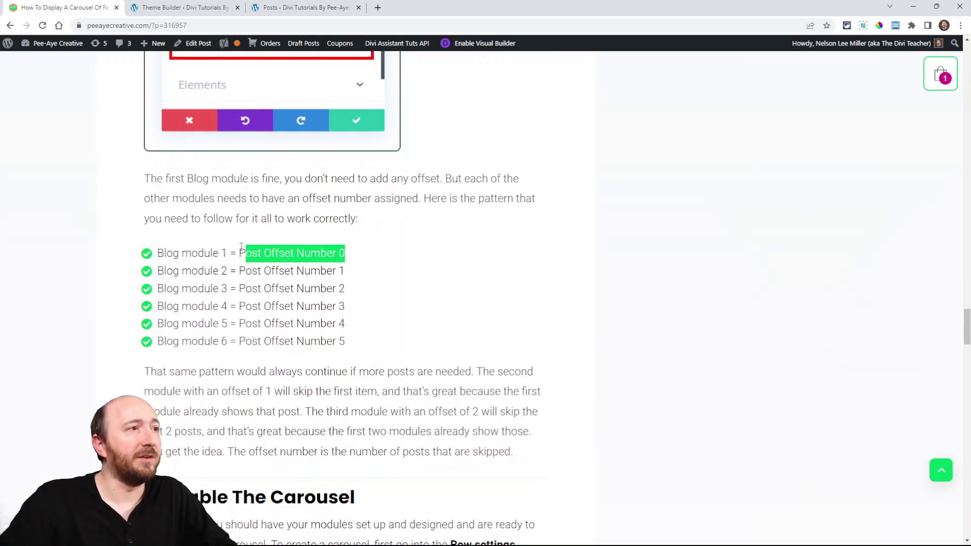
{"action": "left_click", "coordinate": [229, 275]}
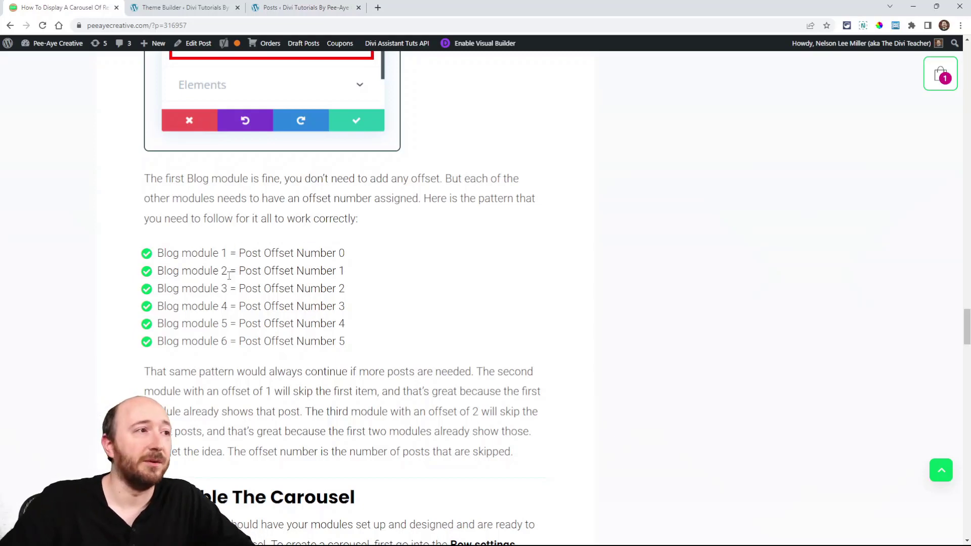
{"action": "left_click_drag", "start_coordinate": [157, 272], "coordinate": [230, 272]}
{"action": "left_click", "coordinate": [286, 269]}
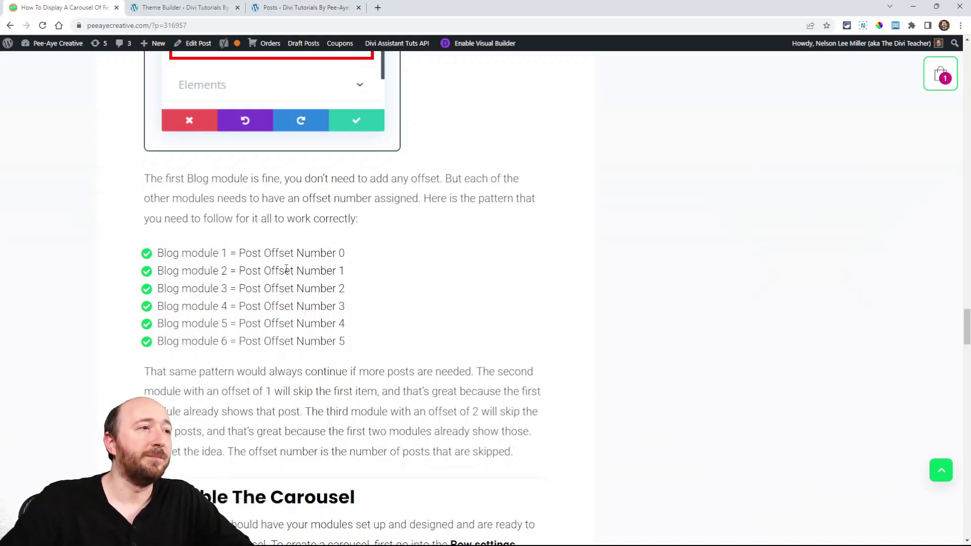
{"action": "double_click", "coordinate": [341, 270]}
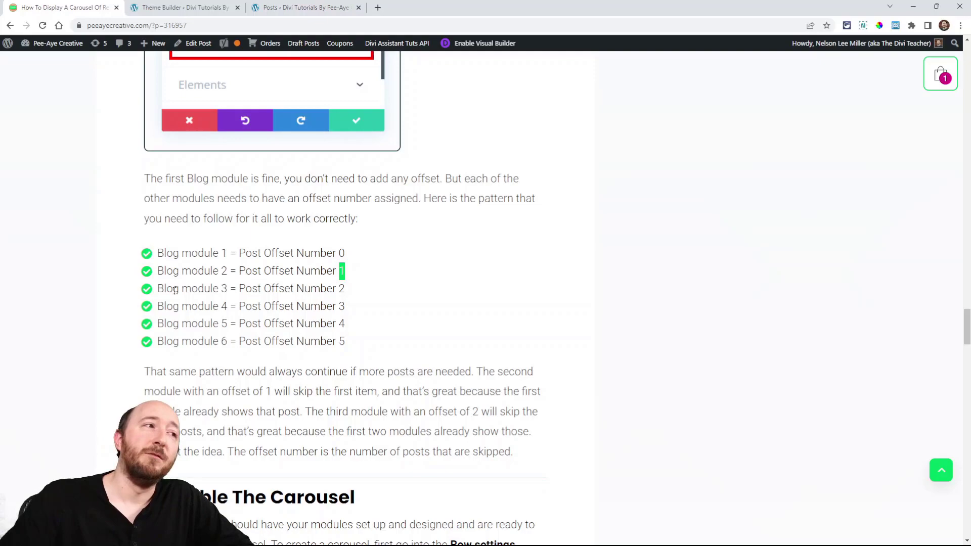
{"action": "left_click_drag", "start_coordinate": [174, 290], "coordinate": [227, 288]}
{"action": "left_click_drag", "start_coordinate": [324, 288], "coordinate": [346, 288]}
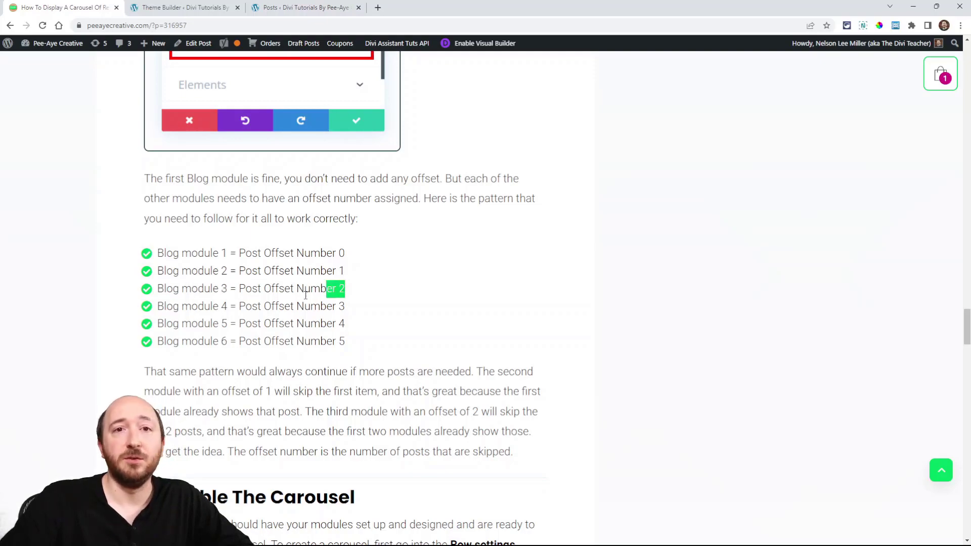
{"action": "left_click", "coordinate": [346, 289]}
{"action": "left_click", "coordinate": [182, 8]}
Set the second Blog module's Post Offset Number to 1 and save it
{"action": "scroll", "coordinate": [445, 321], "scroll_direction": "down", "scroll_amount": 2}
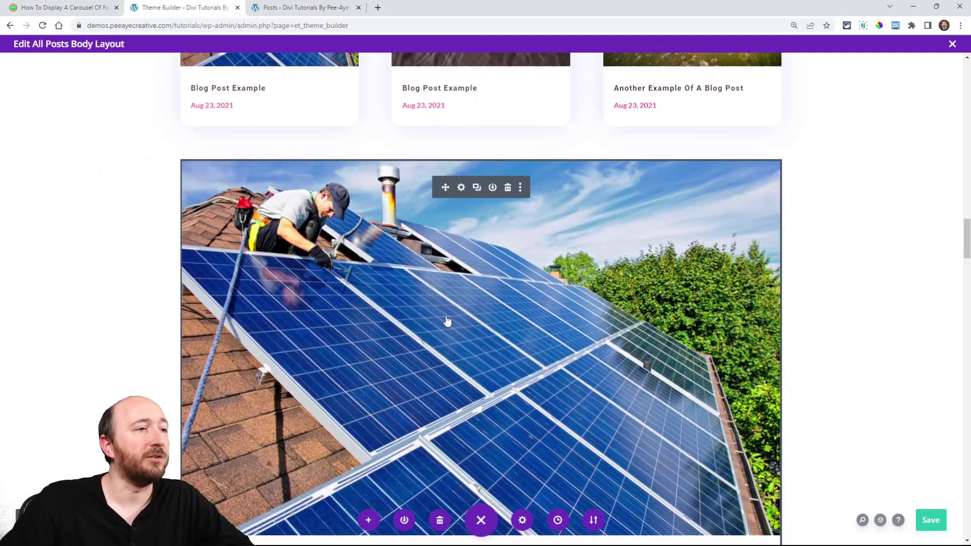
{"action": "scroll", "coordinate": [490, 225], "scroll_direction": "down", "scroll_amount": 3}
{"action": "scroll", "coordinate": [490, 225], "scroll_direction": "down", "scroll_amount": 5}
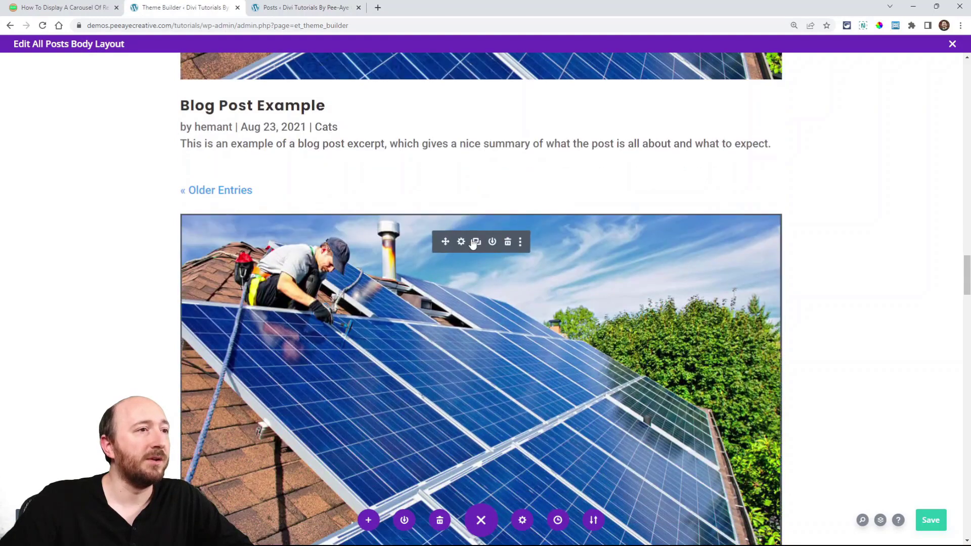
{"action": "left_click", "coordinate": [461, 243]}
{"action": "scroll", "coordinate": [568, 345], "scroll_direction": "down", "scroll_amount": 6}
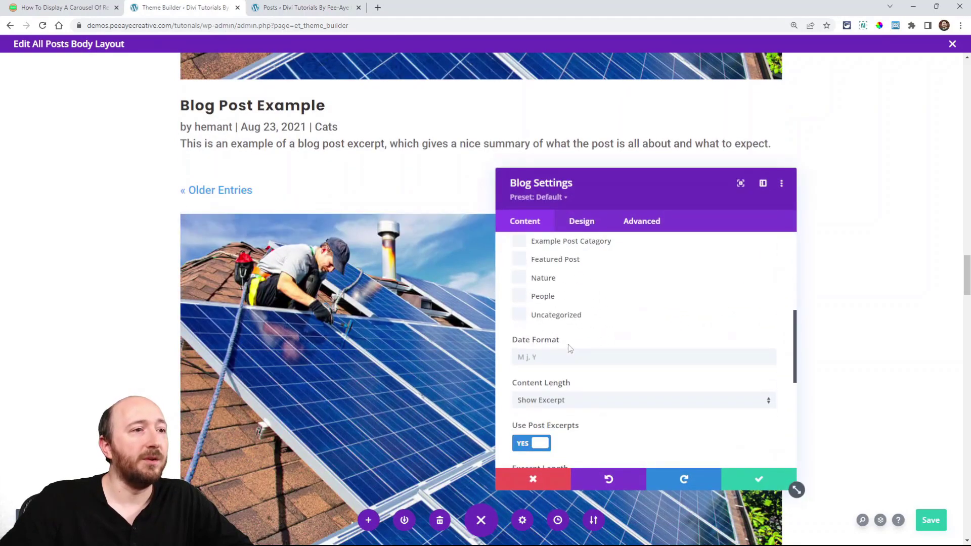
{"action": "scroll", "coordinate": [553, 359], "scroll_direction": "down", "scroll_amount": 3}
{"action": "left_click", "coordinate": [541, 376]}
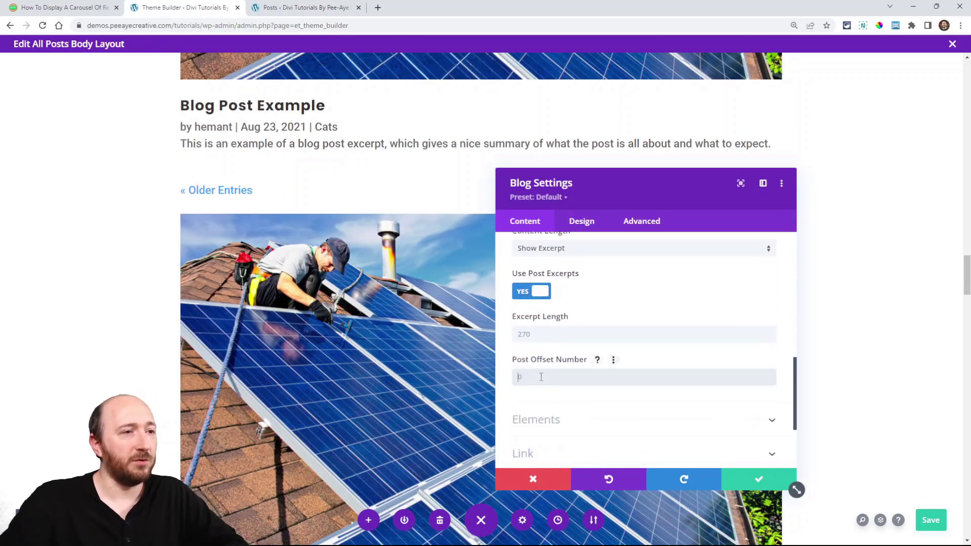
{"action": "type", "text": "1"}
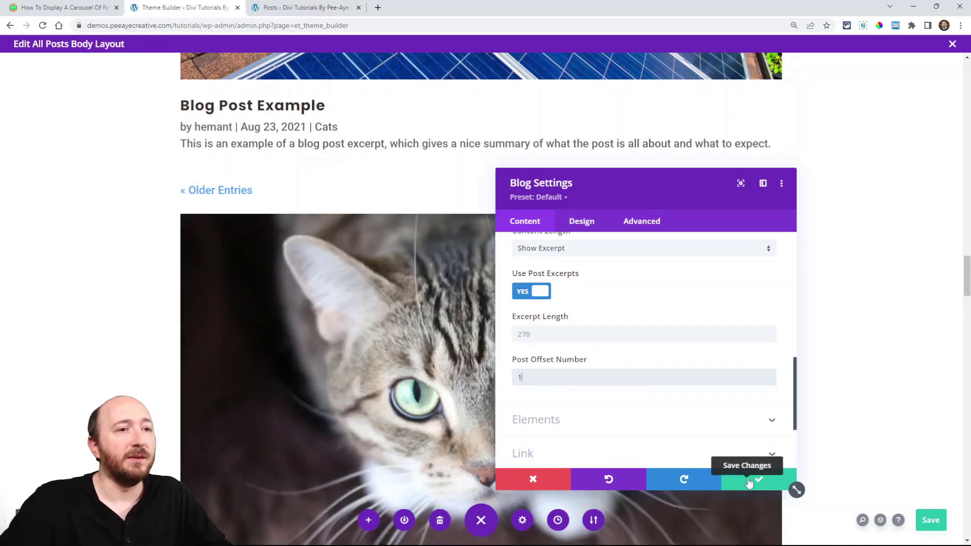
{"action": "left_click", "coordinate": [748, 483]}
Set the next duplicated Blog module's Post Offset Number to 5 and save it
{"action": "scroll", "coordinate": [461, 135], "scroll_direction": "down", "scroll_amount": 10}
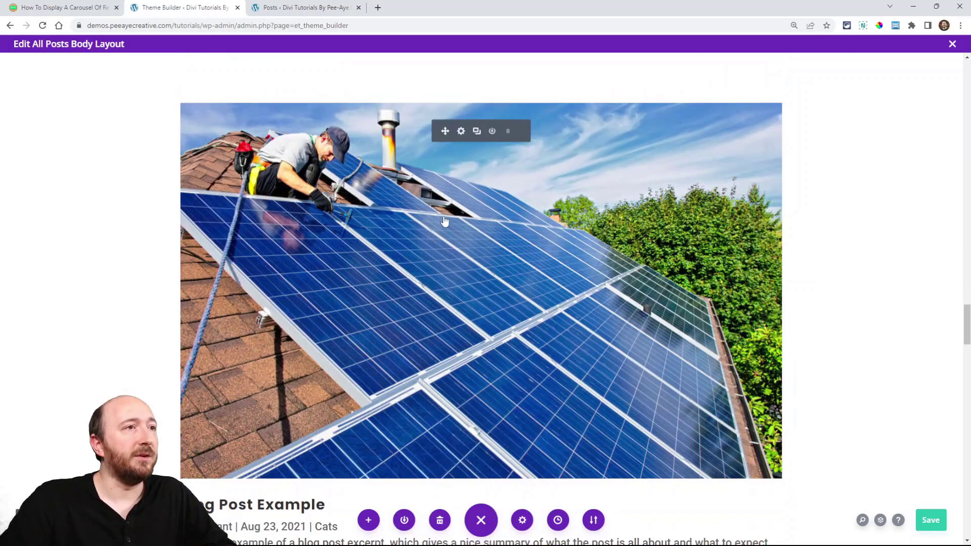
{"action": "left_click", "coordinate": [461, 131]}
{"action": "scroll", "coordinate": [596, 357], "scroll_direction": "down", "scroll_amount": 6}
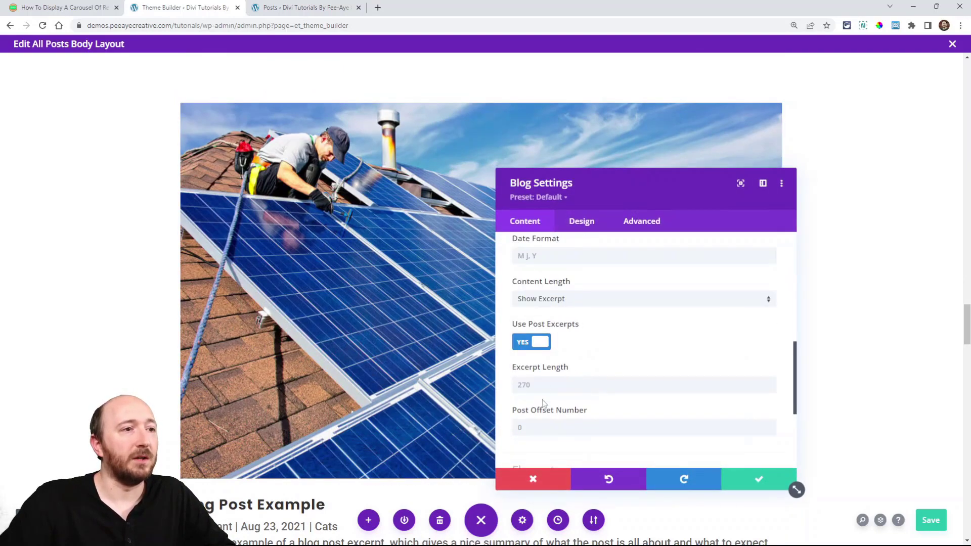
{"action": "left_click", "coordinate": [528, 425]}
{"action": "key", "text": "BackSpace"}
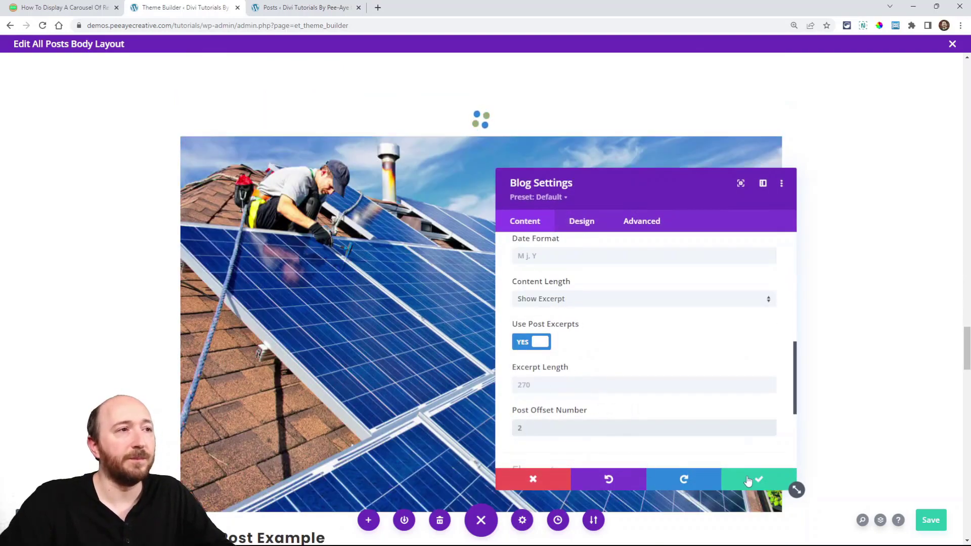
{"action": "scroll", "coordinate": [587, 354], "scroll_direction": "down", "scroll_amount": 2}
{"action": "left_click", "coordinate": [540, 322]}
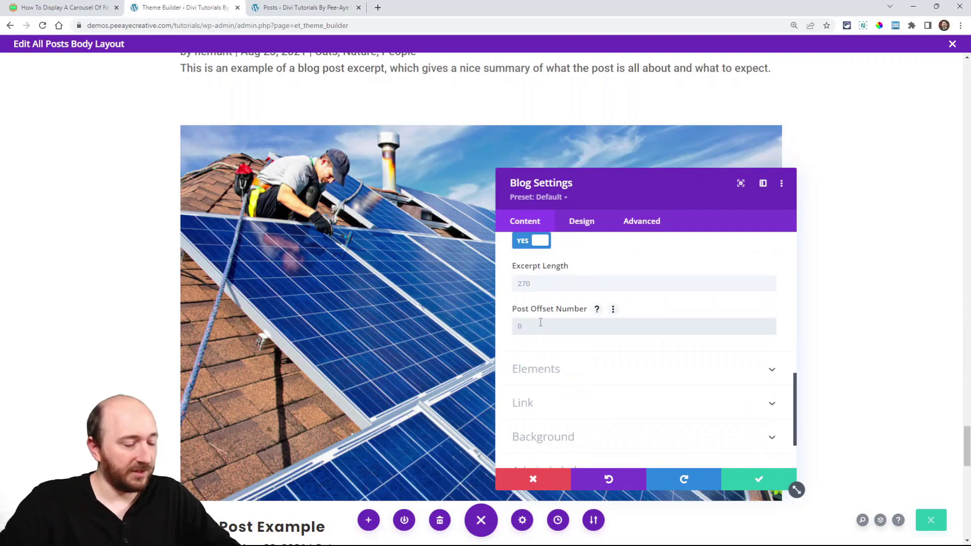
{"action": "type", "text": "5"}
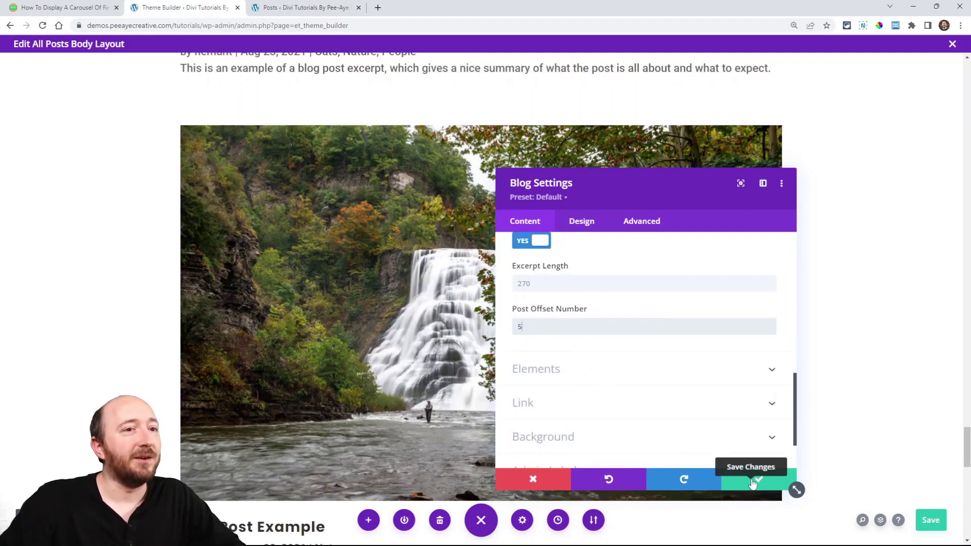
{"action": "left_click", "coordinate": [753, 483]}
{"action": "scroll", "coordinate": [496, 333], "scroll_direction": "down", "scroll_amount": 8}
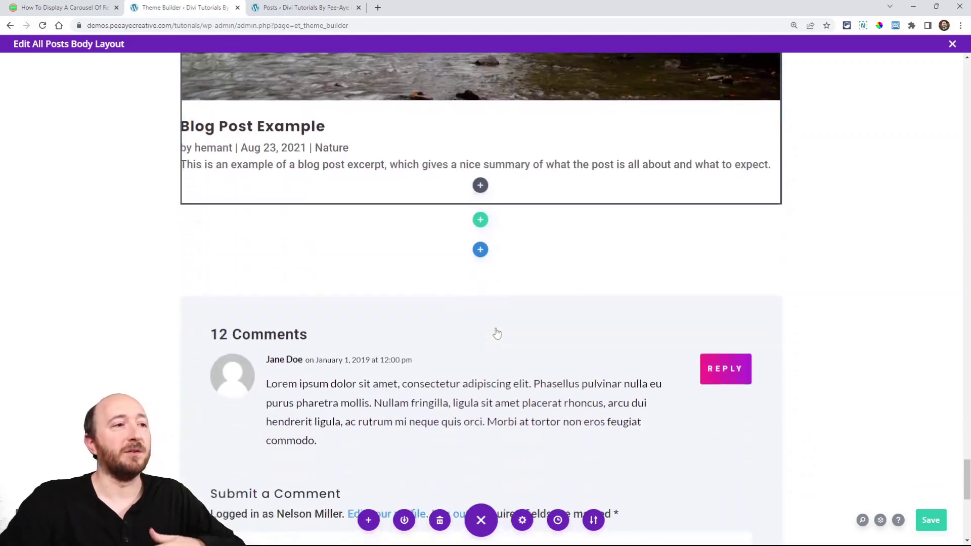
{"action": "scroll", "coordinate": [496, 333], "scroll_direction": "up", "scroll_amount": 4}
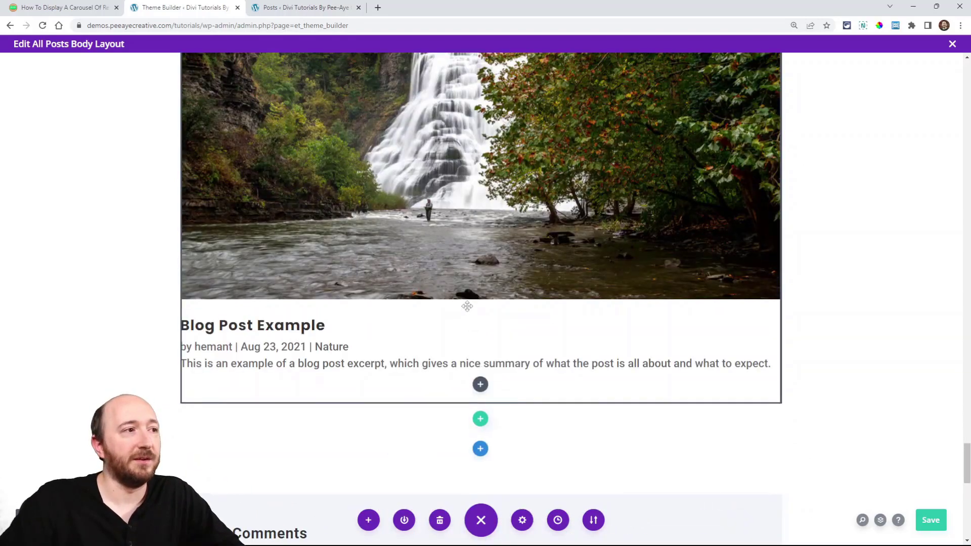
{"action": "scroll", "coordinate": [466, 305], "scroll_direction": "up", "scroll_amount": 12}
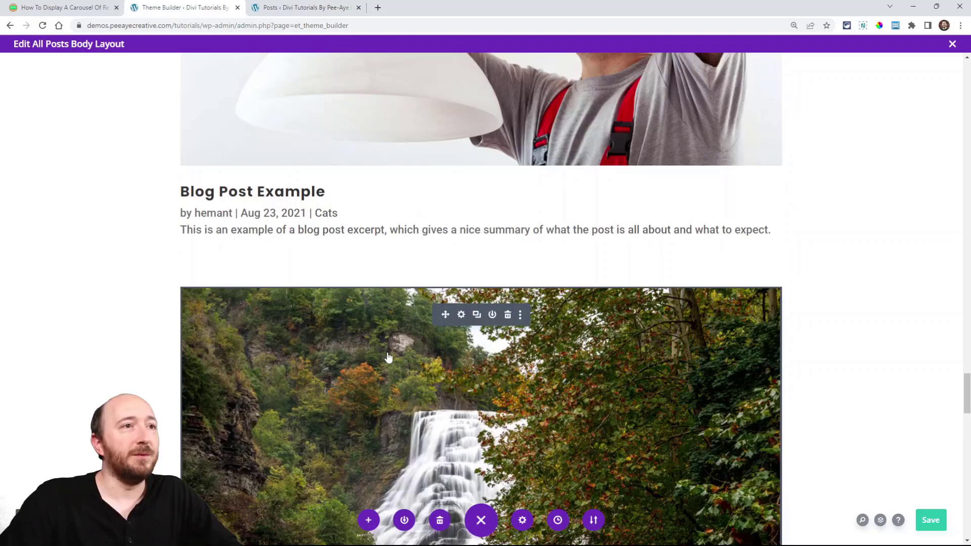
{"action": "scroll", "coordinate": [387, 356], "scroll_direction": "up", "scroll_amount": 20}
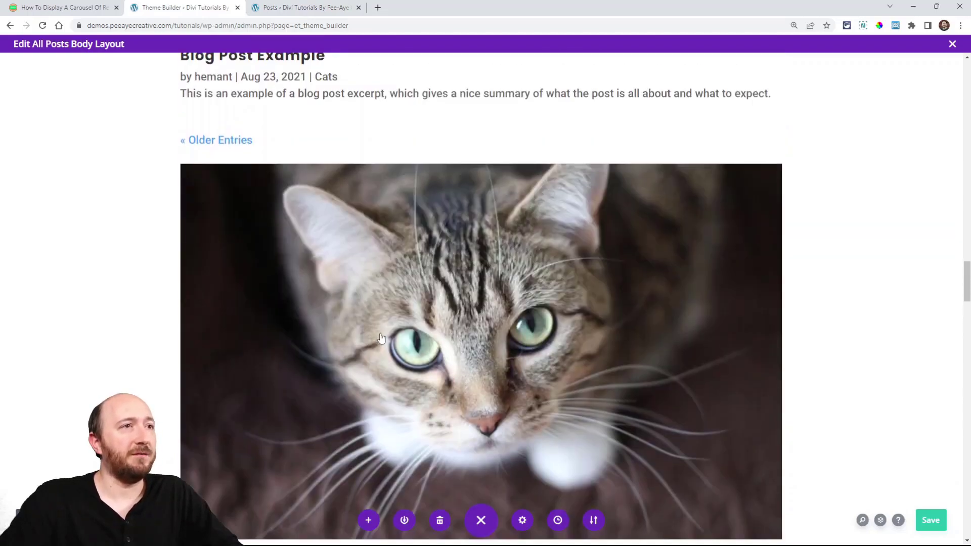
{"action": "scroll", "coordinate": [381, 337], "scroll_direction": "up", "scroll_amount": 18}
{"action": "scroll", "coordinate": [381, 337], "scroll_direction": "down", "scroll_amount": 3}
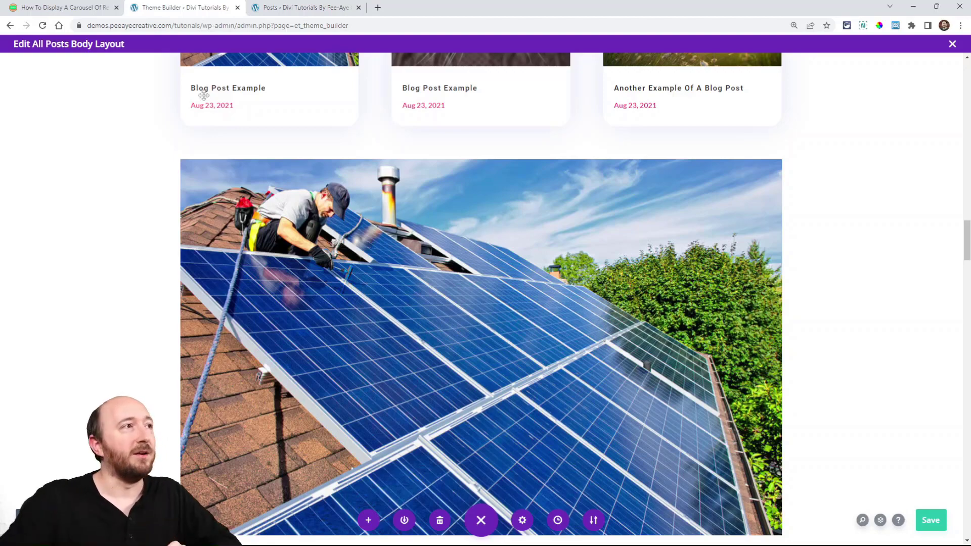
{"action": "left_click", "coordinate": [41, 4]}
{"action": "scroll", "coordinate": [370, 302], "scroll_direction": "down", "scroll_amount": 7}
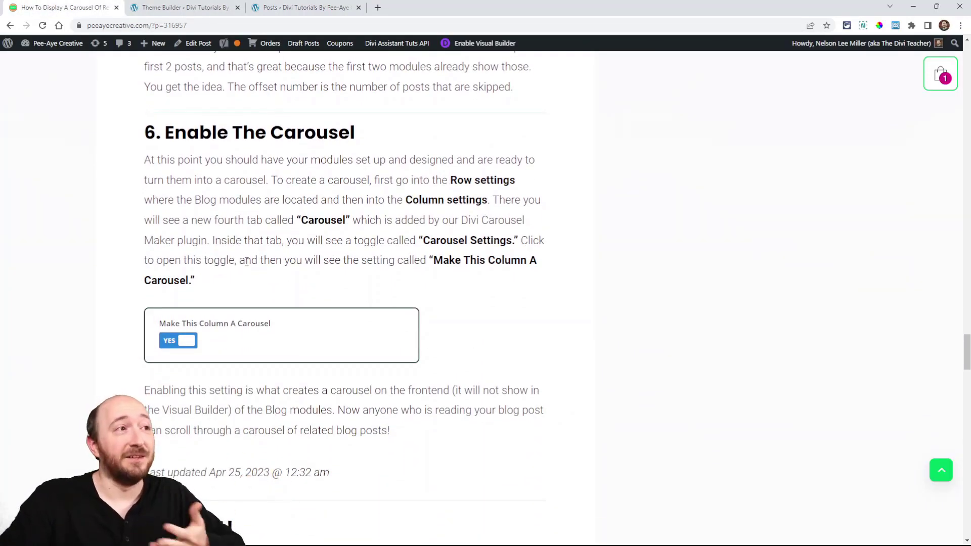
{"action": "left_click", "coordinate": [165, 10]}
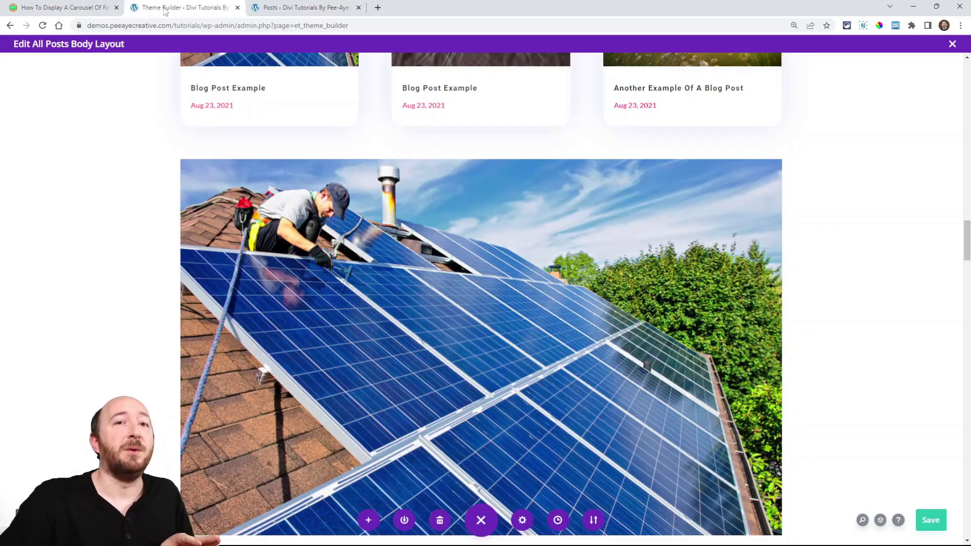
Trash the waterfall slider, the extra post carousel module and the duplicate You May Also Like heading
{"action": "scroll", "coordinate": [208, 187], "scroll_direction": "up", "scroll_amount": 5}
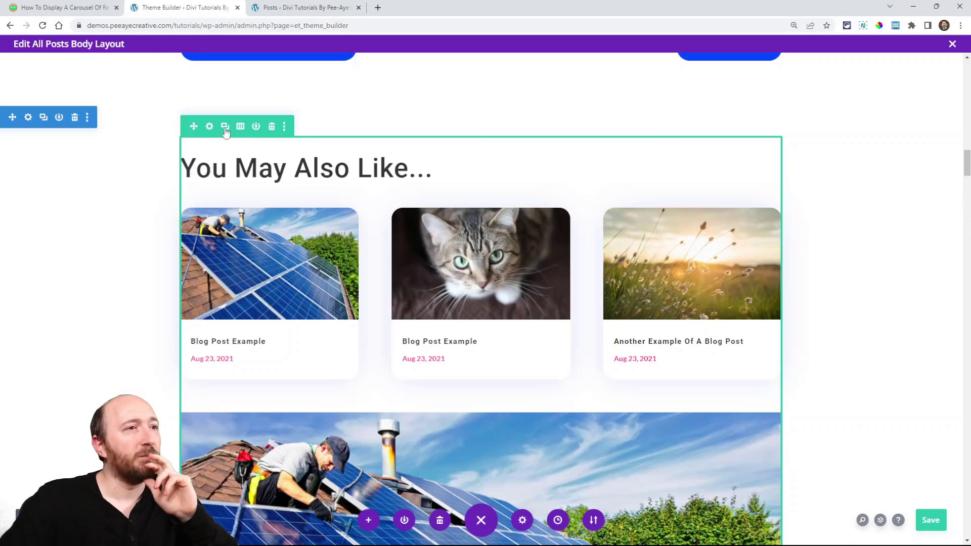
{"action": "scroll", "coordinate": [404, 303], "scroll_direction": "down", "scroll_amount": 2}
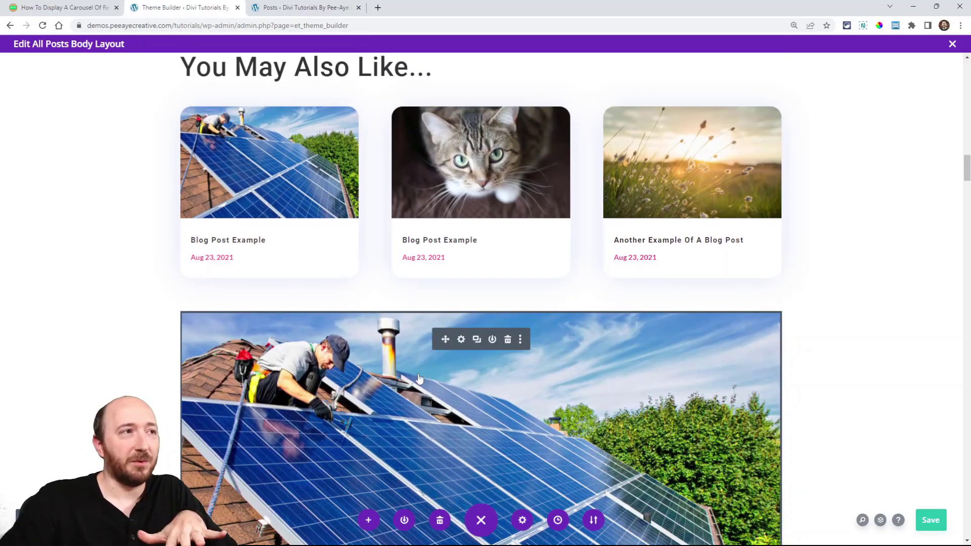
{"action": "scroll", "coordinate": [436, 393], "scroll_direction": "up", "scroll_amount": 3}
{"action": "scroll", "coordinate": [467, 317], "scroll_direction": "down", "scroll_amount": 2}
{"action": "scroll", "coordinate": [467, 324], "scroll_direction": "down", "scroll_amount": 1}
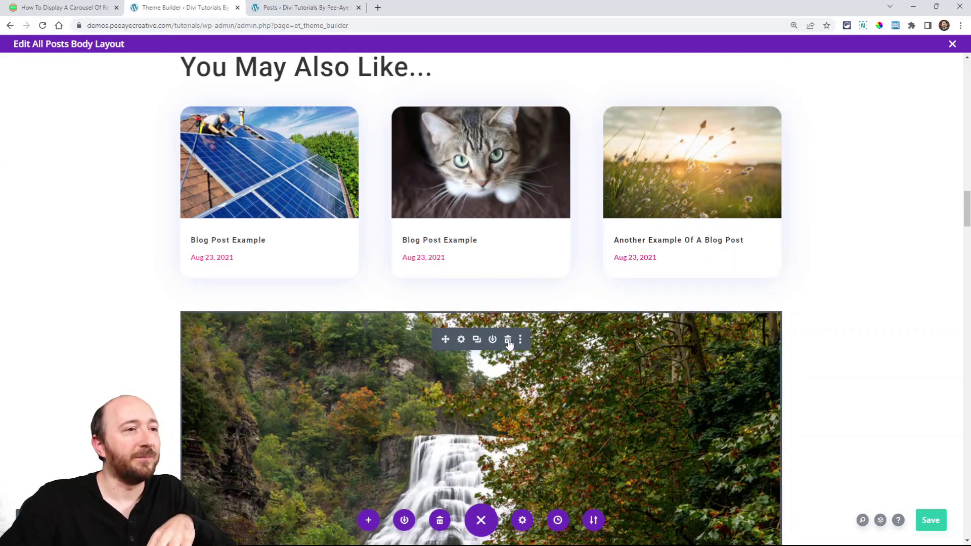
{"action": "left_click", "coordinate": [507, 339]}
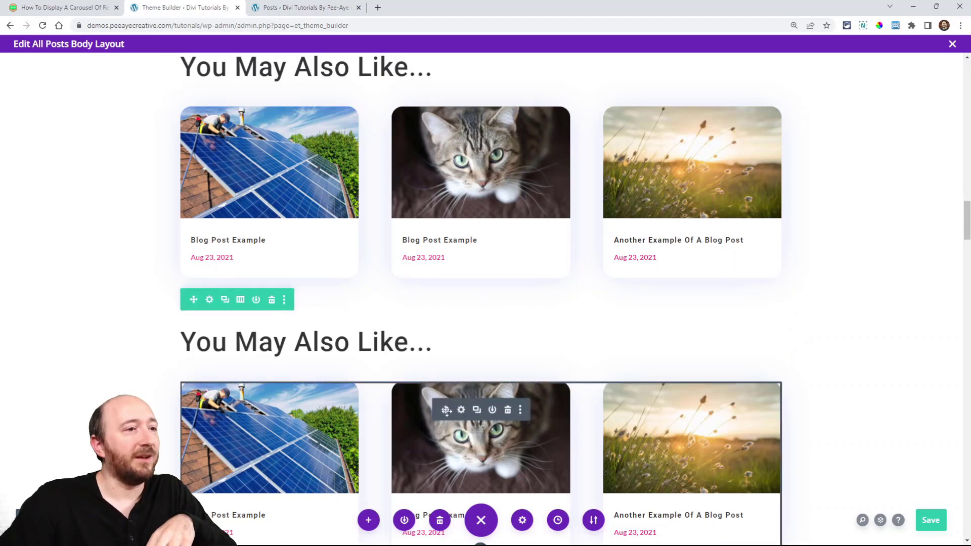
{"action": "left_click", "coordinate": [507, 414]}
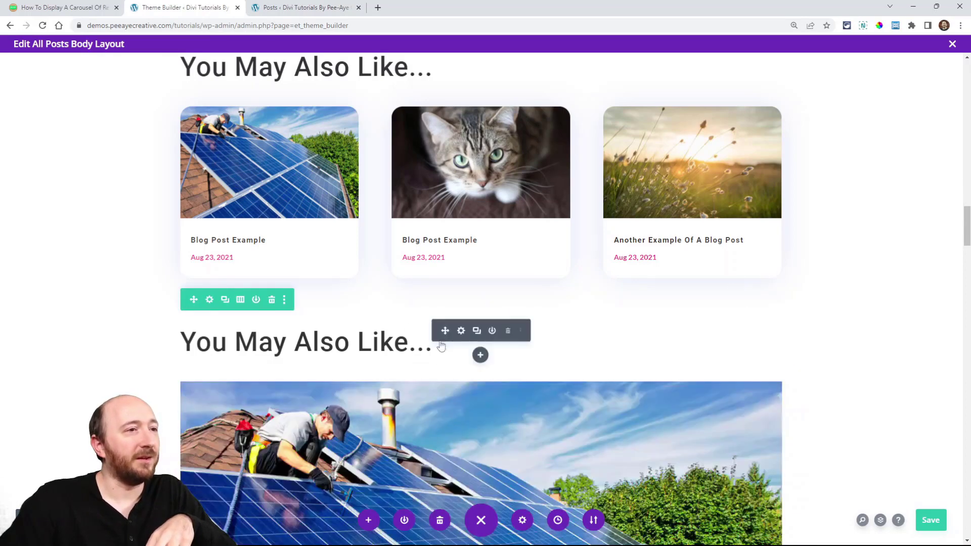
{"action": "left_click", "coordinate": [507, 333]}
{"action": "scroll", "coordinate": [438, 336], "scroll_direction": "up", "scroll_amount": 2}
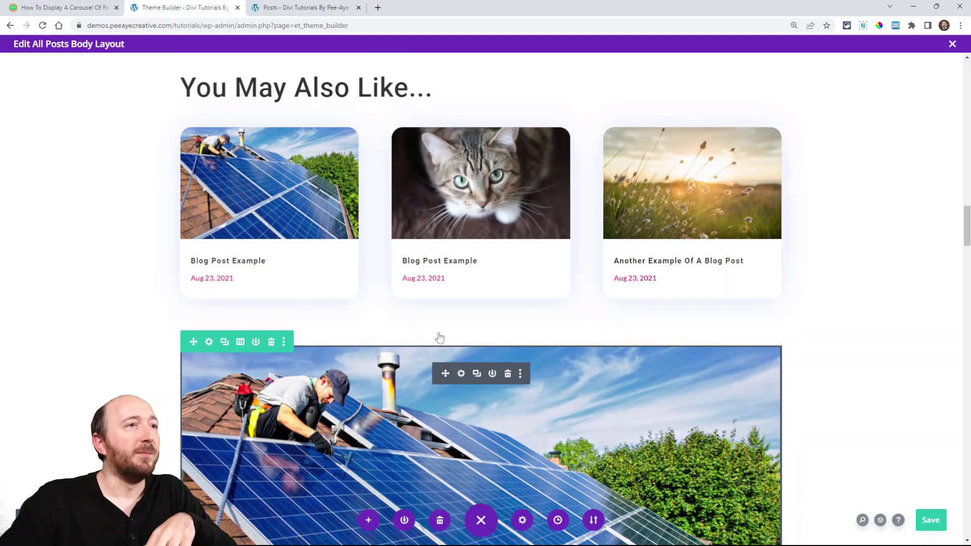
{"action": "scroll", "coordinate": [488, 302], "scroll_direction": "down", "scroll_amount": 3}
{"action": "scroll", "coordinate": [488, 301], "scroll_direction": "down", "scroll_amount": 3}
{"action": "scroll", "coordinate": [448, 288], "scroll_direction": "up", "scroll_amount": 3}
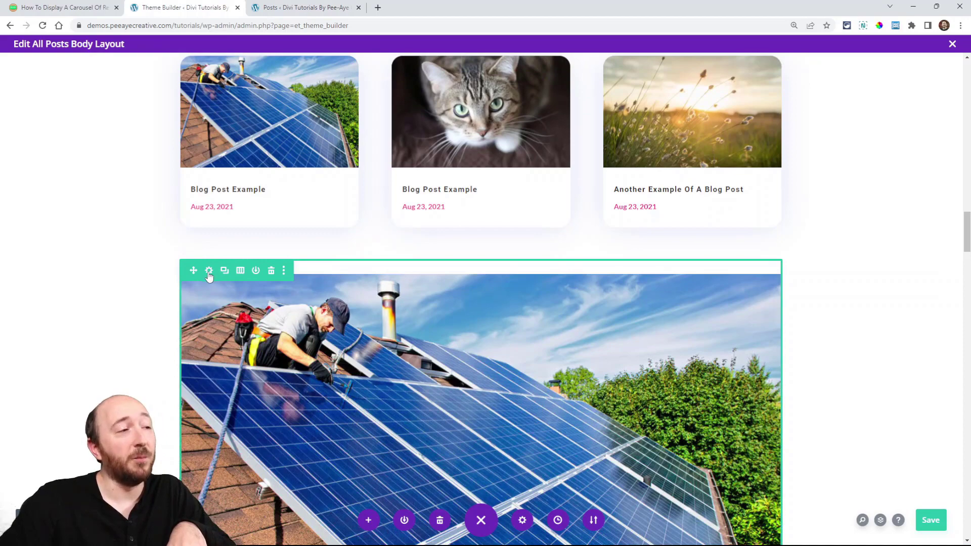
Make the solar-panel row's column a carousel showing 3 columns and 1 row, and save it
{"action": "left_click", "coordinate": [209, 271]}
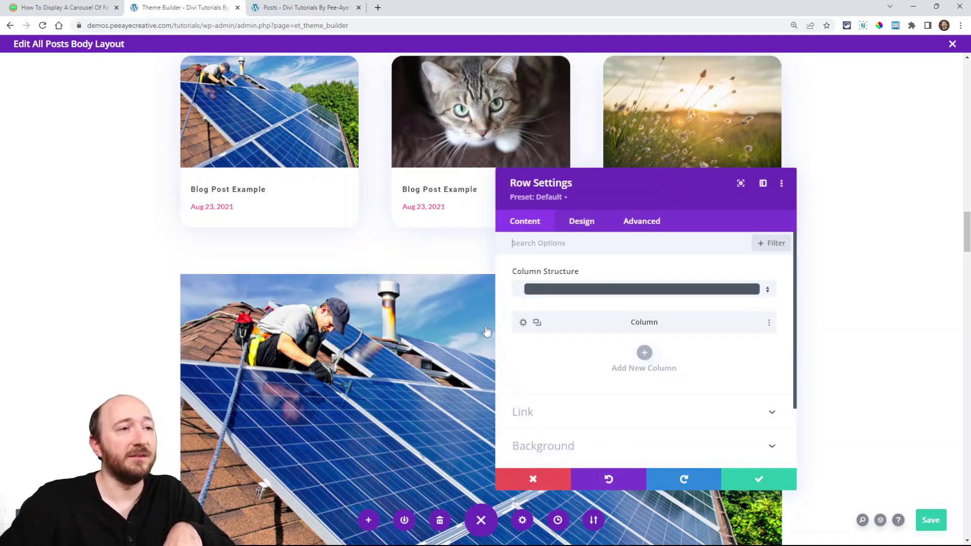
{"action": "left_click", "coordinate": [524, 324]}
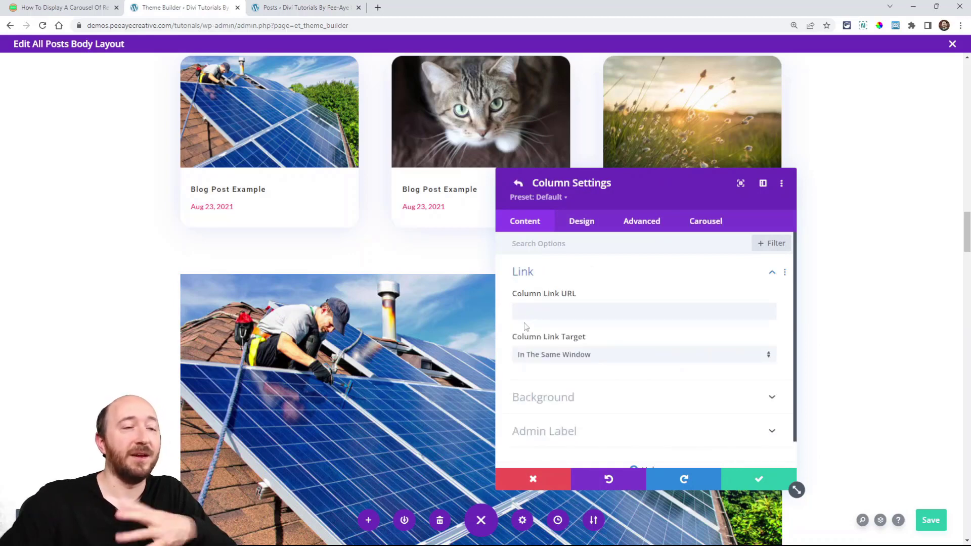
{"action": "left_click", "coordinate": [705, 227]}
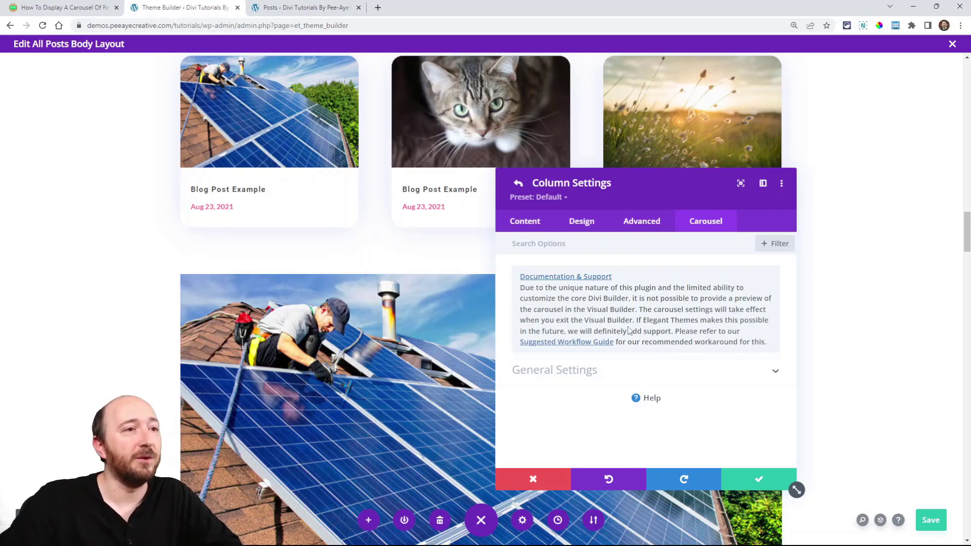
{"action": "left_click", "coordinate": [578, 374]}
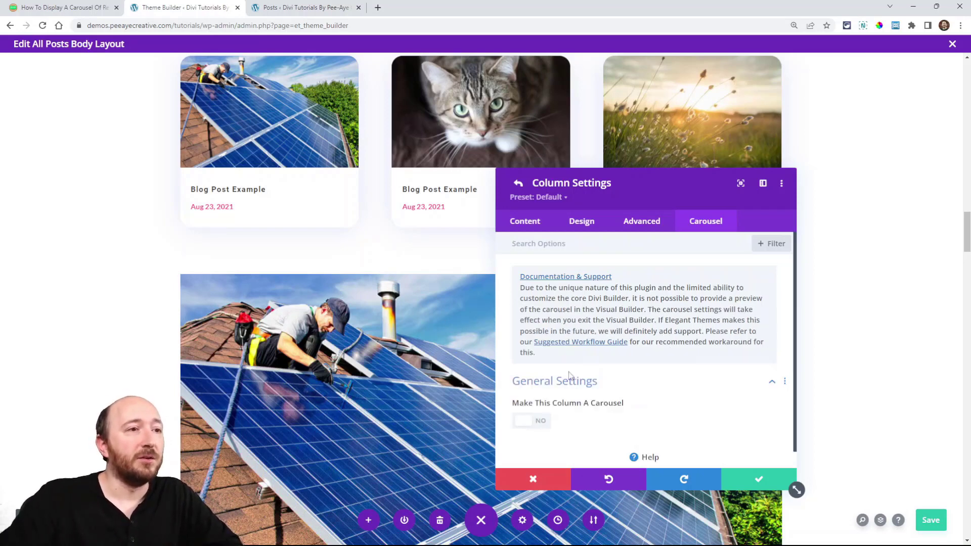
{"action": "left_click", "coordinate": [530, 422]}
{"action": "scroll", "coordinate": [667, 384], "scroll_direction": "down", "scroll_amount": 2}
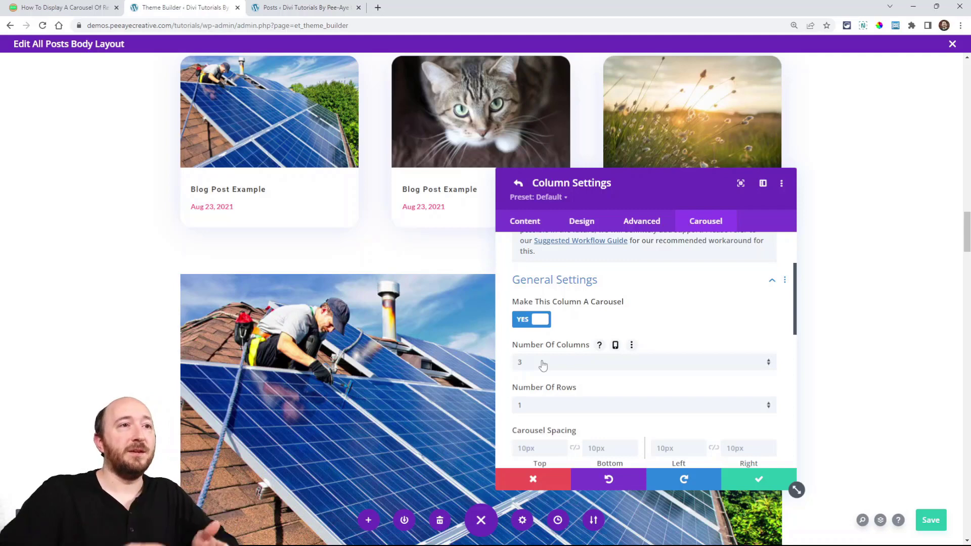
{"action": "scroll", "coordinate": [641, 389], "scroll_direction": "down", "scroll_amount": 2}
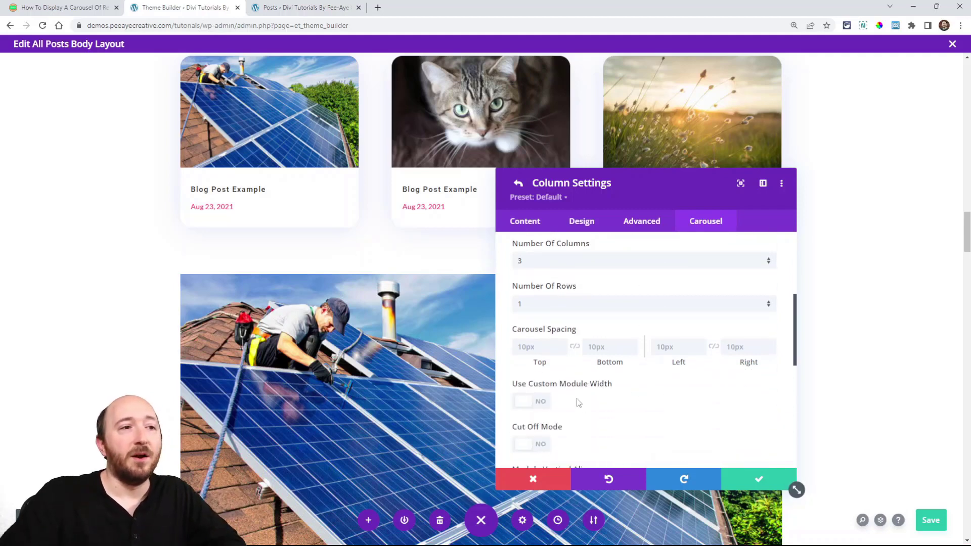
{"action": "scroll", "coordinate": [580, 387], "scroll_direction": "up", "scroll_amount": 3}
{"action": "left_click", "coordinate": [567, 333]}
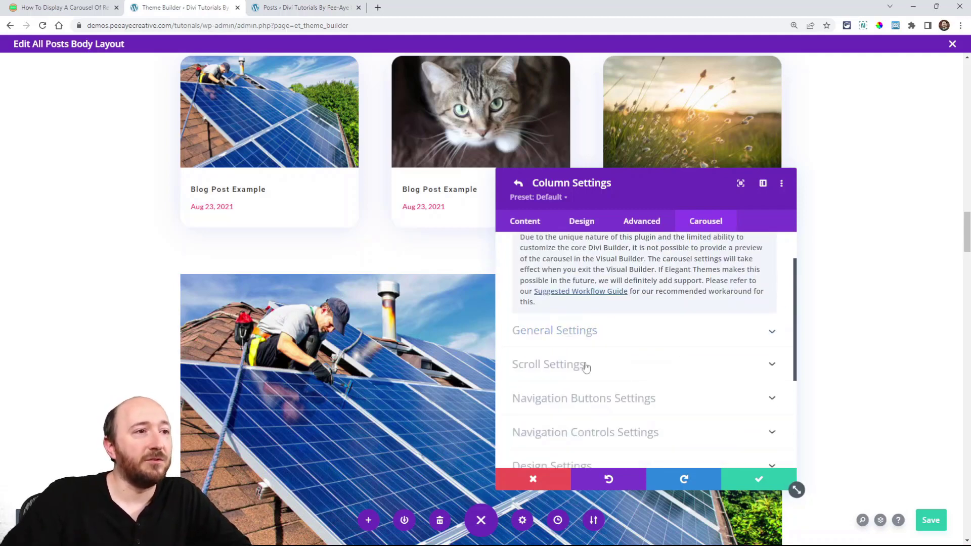
{"action": "scroll", "coordinate": [622, 366], "scroll_direction": "down", "scroll_amount": 2}
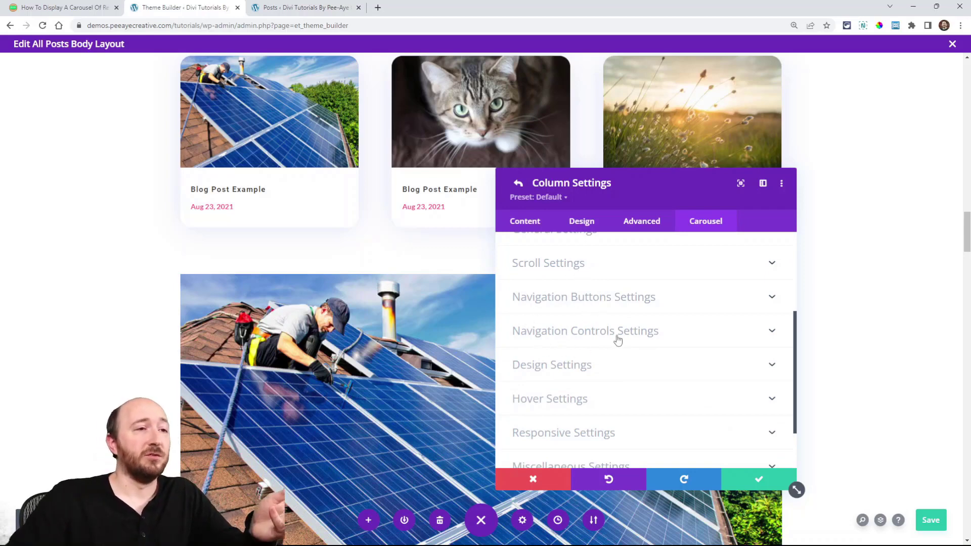
{"action": "scroll", "coordinate": [602, 373], "scroll_direction": "down", "scroll_amount": 1}
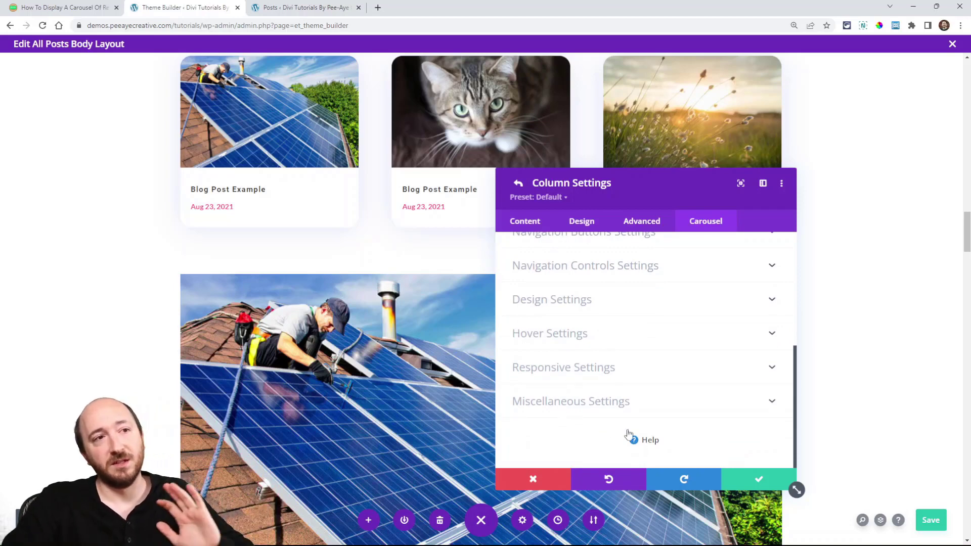
{"action": "scroll", "coordinate": [596, 373], "scroll_direction": "up", "scroll_amount": 4}
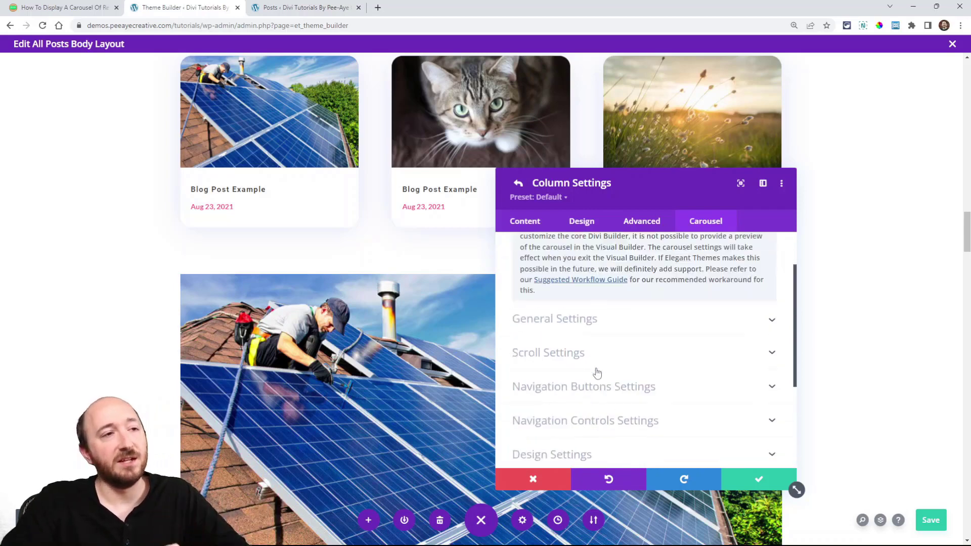
{"action": "left_click", "coordinate": [755, 483]}
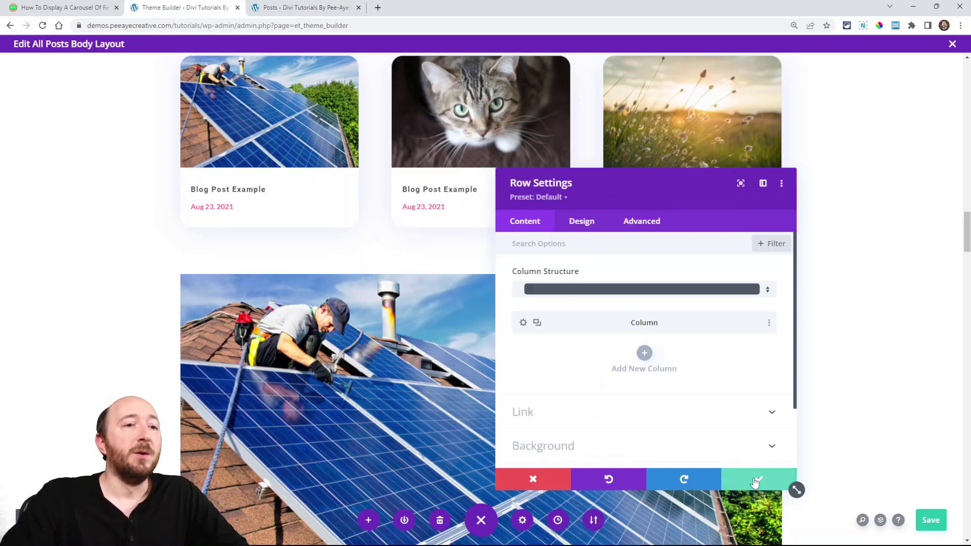
Confirm the row settings and save the All Posts body layout with the carousel column
{"action": "left_click", "coordinate": [755, 480]}
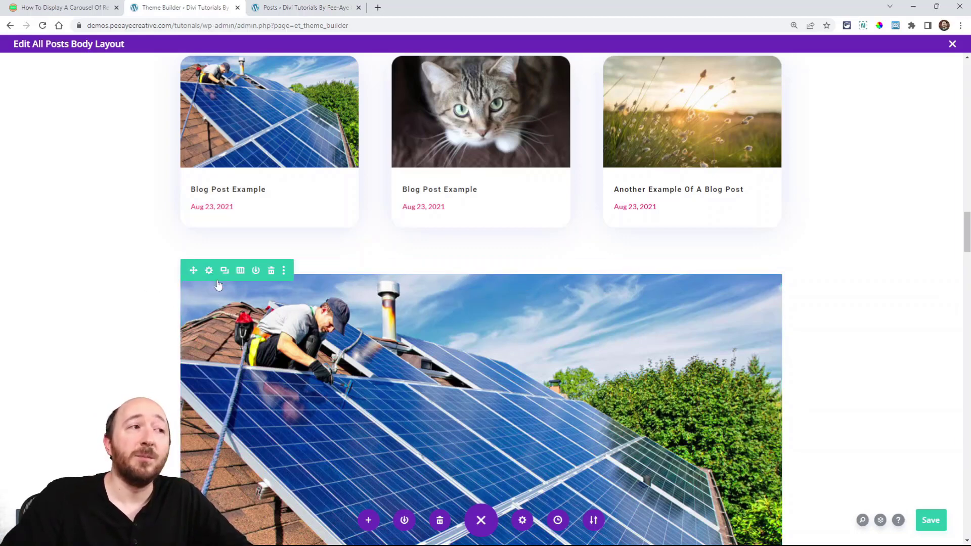
{"action": "left_click", "coordinate": [926, 519]}
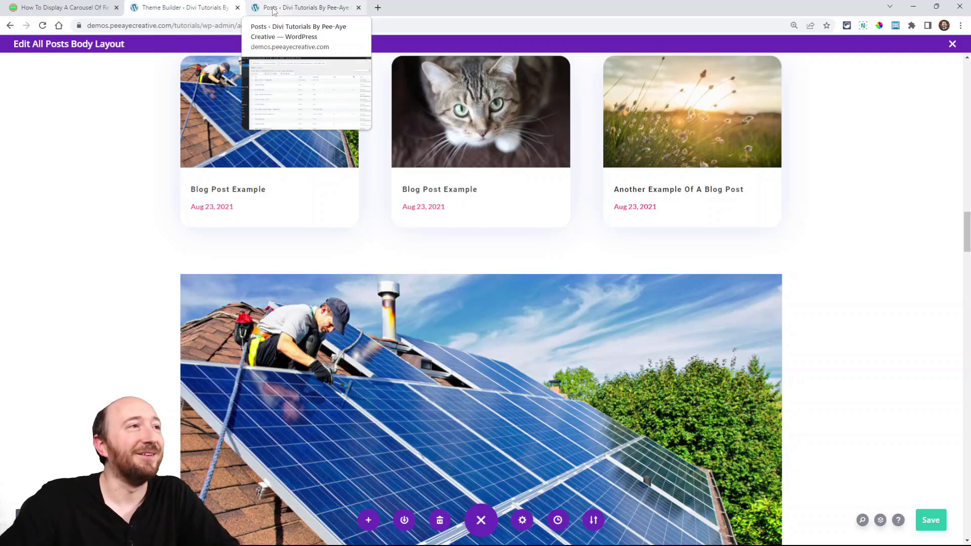
From the WordPress Posts list, open the Blog Post Example post in a new browser tab
{"action": "left_click", "coordinate": [273, 9]}
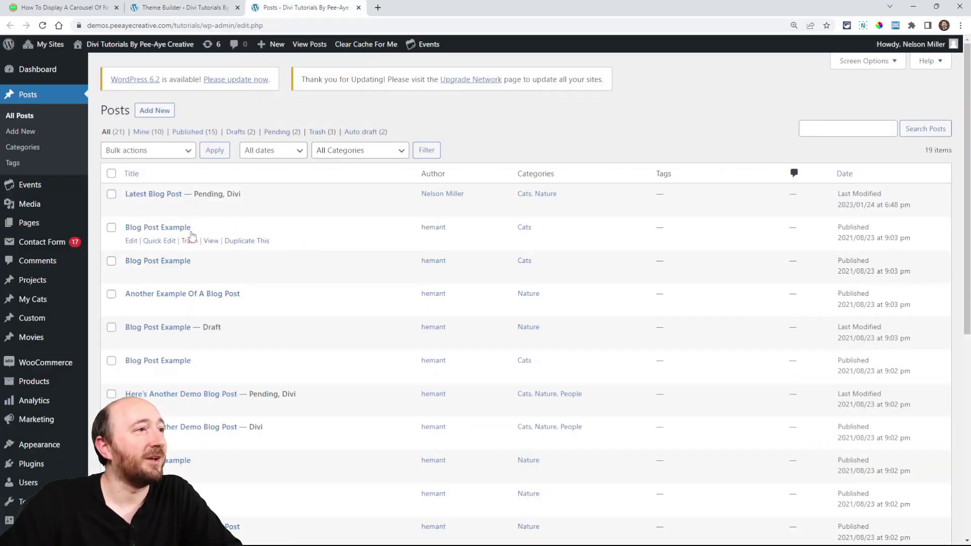
{"action": "right_click", "coordinate": [212, 244]}
{"action": "left_click", "coordinate": [232, 252]}
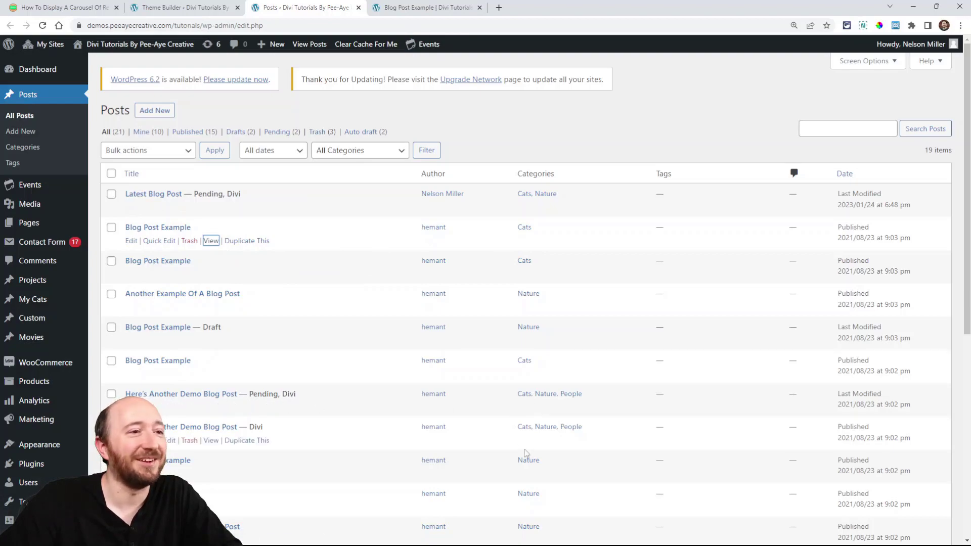
On the Blog Post Example tab, scroll down to the related-posts carousel
{"action": "left_click", "coordinate": [427, 8]}
{"action": "scroll", "coordinate": [575, 304], "scroll_direction": "down", "scroll_amount": 10}
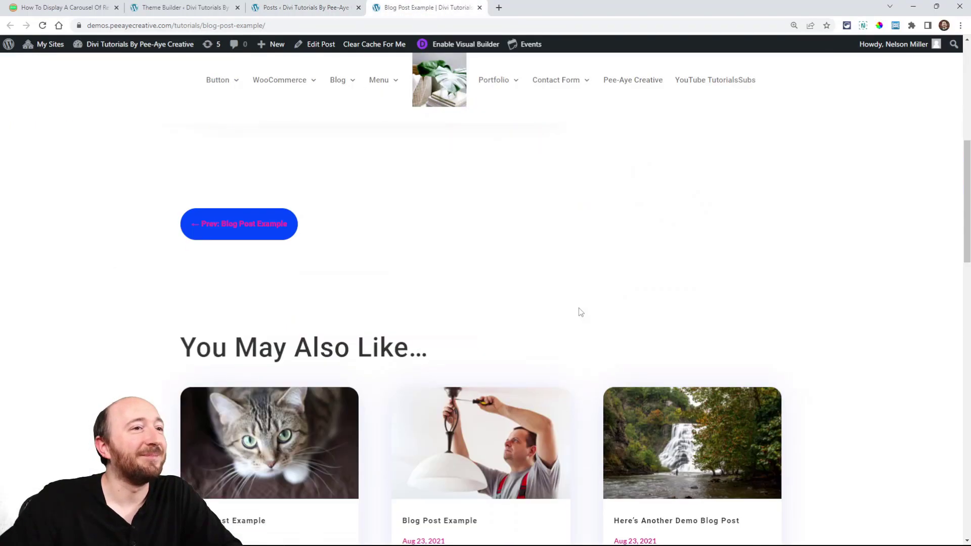
{"action": "scroll", "coordinate": [576, 303], "scroll_direction": "down", "scroll_amount": 10}
{"action": "scroll", "coordinate": [572, 301], "scroll_direction": "up", "scroll_amount": 7}
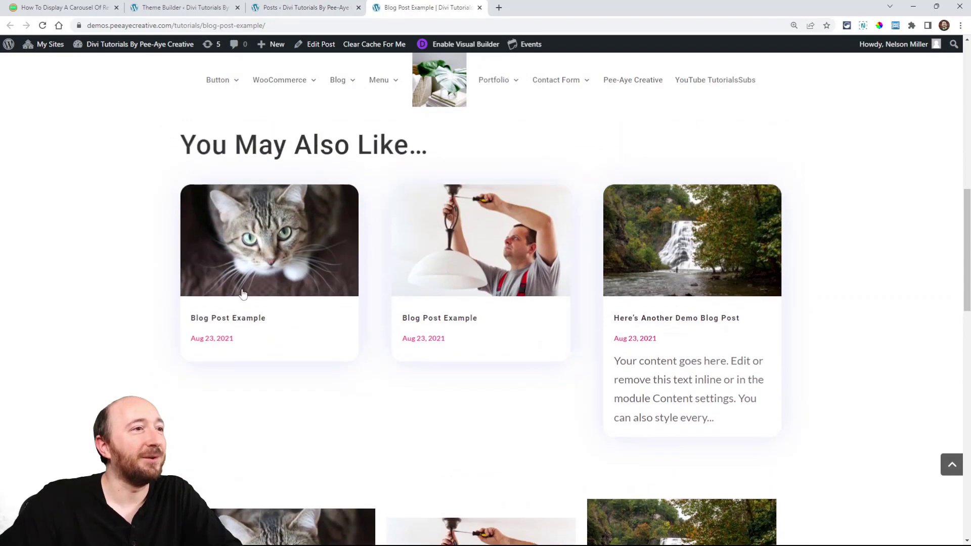
{"action": "scroll", "coordinate": [376, 196], "scroll_direction": "down", "scroll_amount": 5}
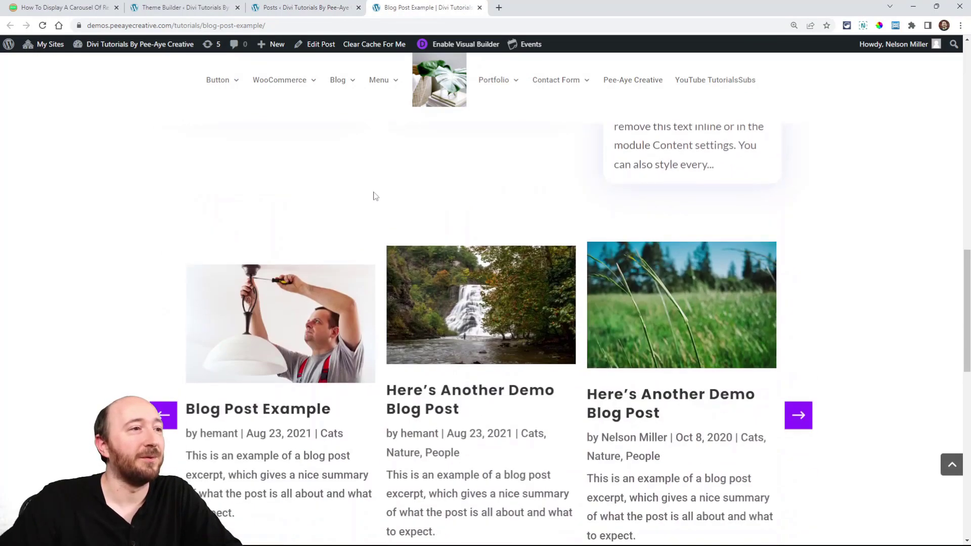
{"action": "scroll", "coordinate": [377, 198], "scroll_direction": "down", "scroll_amount": 2}
Page through the carousel with its right arrow eight times, then return to the Theme Builder editor
{"action": "left_click", "coordinate": [797, 316]}
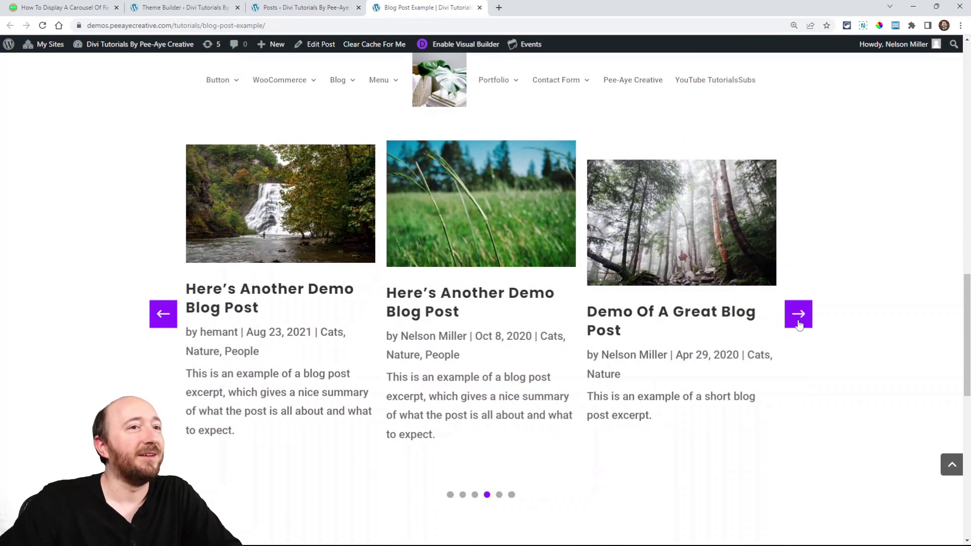
{"action": "left_click", "coordinate": [798, 317]}
{"action": "left_click", "coordinate": [799, 322]}
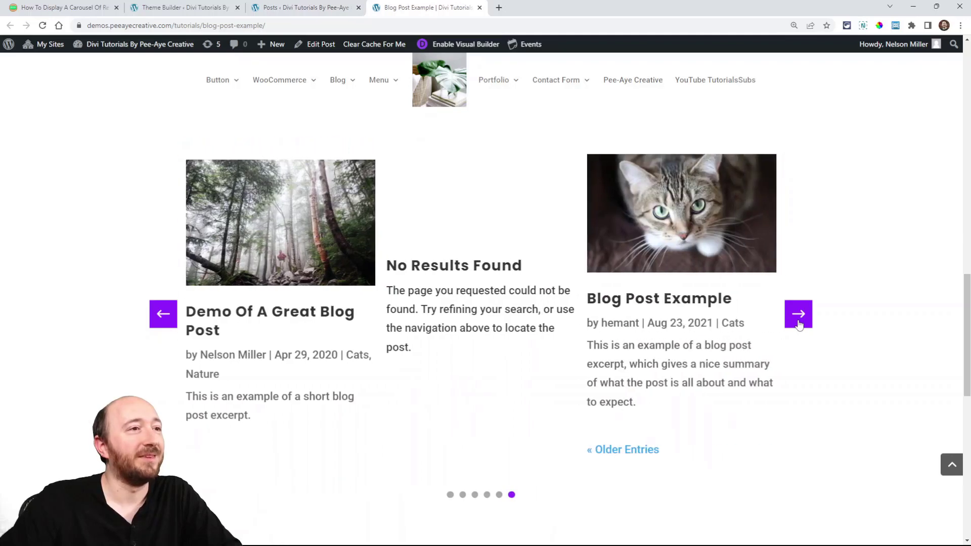
{"action": "left_click", "coordinate": [798, 322]}
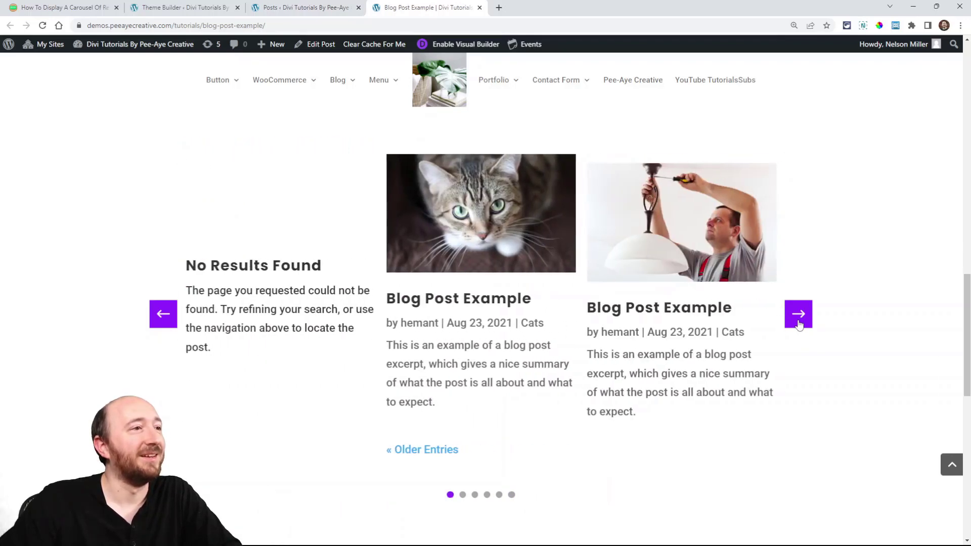
{"action": "left_click", "coordinate": [798, 322]}
{"action": "left_click", "coordinate": [798, 322]}
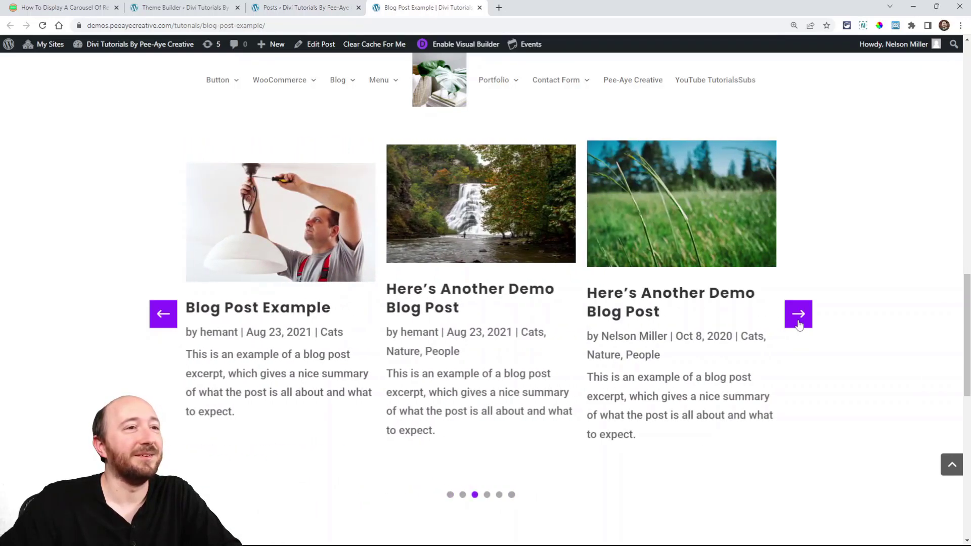
{"action": "left_click", "coordinate": [798, 322]}
{"action": "left_click", "coordinate": [798, 322]}
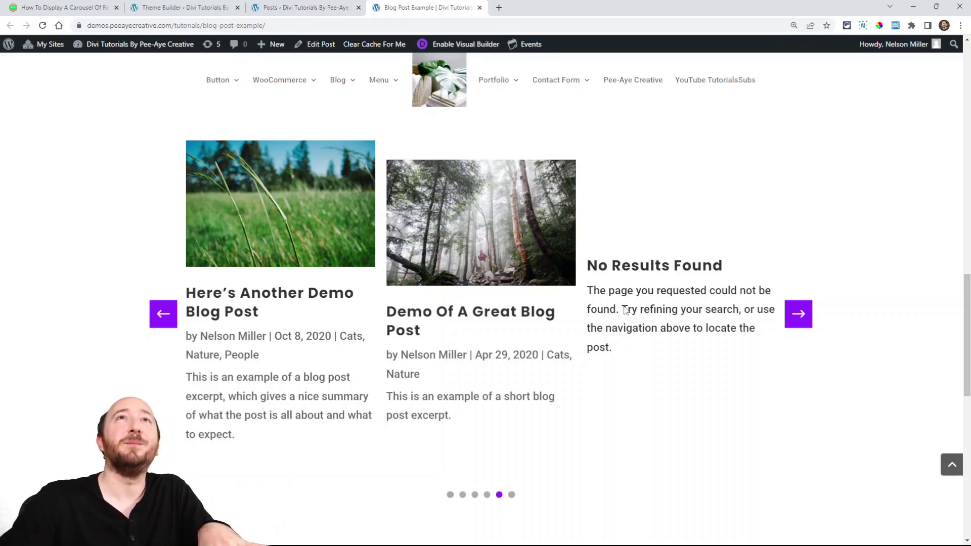
{"action": "left_click", "coordinate": [200, 8]}
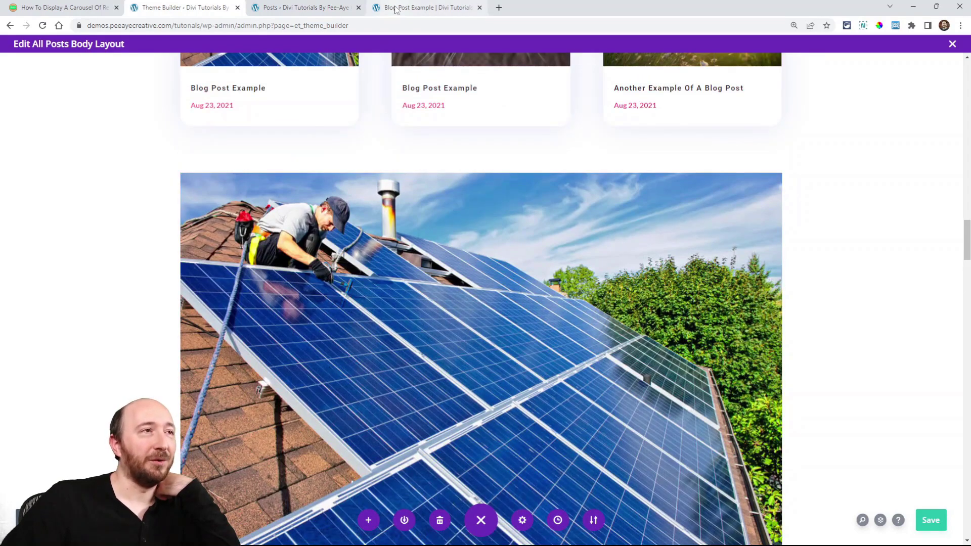
In wireframe view, delete two Blog modules to leave four, save, and view the live post
{"action": "scroll", "coordinate": [526, 253], "scroll_direction": "down", "scroll_amount": 15}
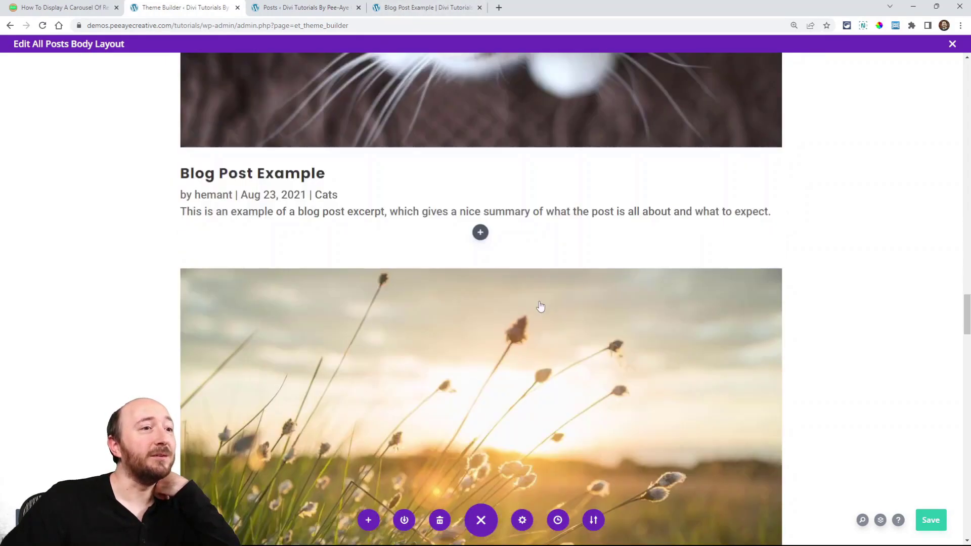
{"action": "scroll", "coordinate": [538, 304], "scroll_direction": "down", "scroll_amount": 20}
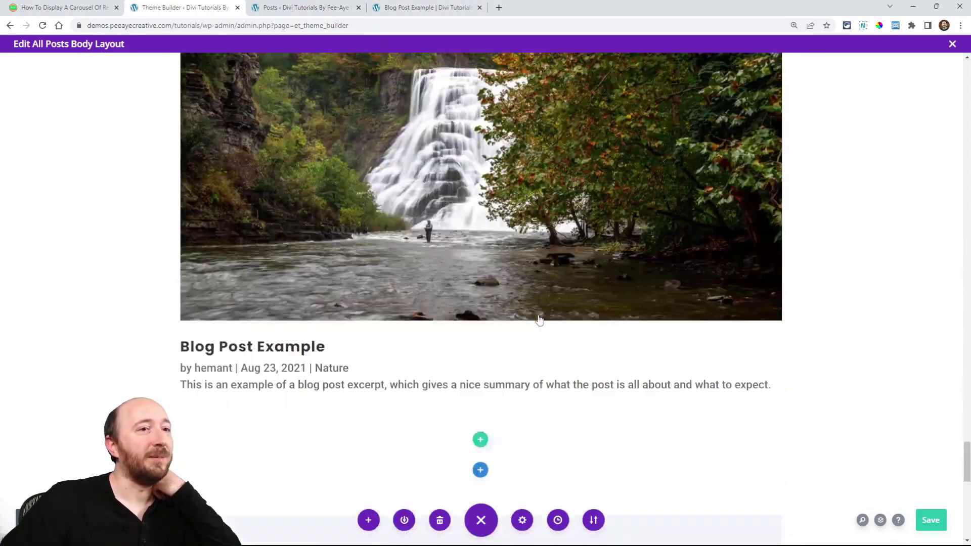
{"action": "scroll", "coordinate": [538, 314], "scroll_direction": "up", "scroll_amount": 10}
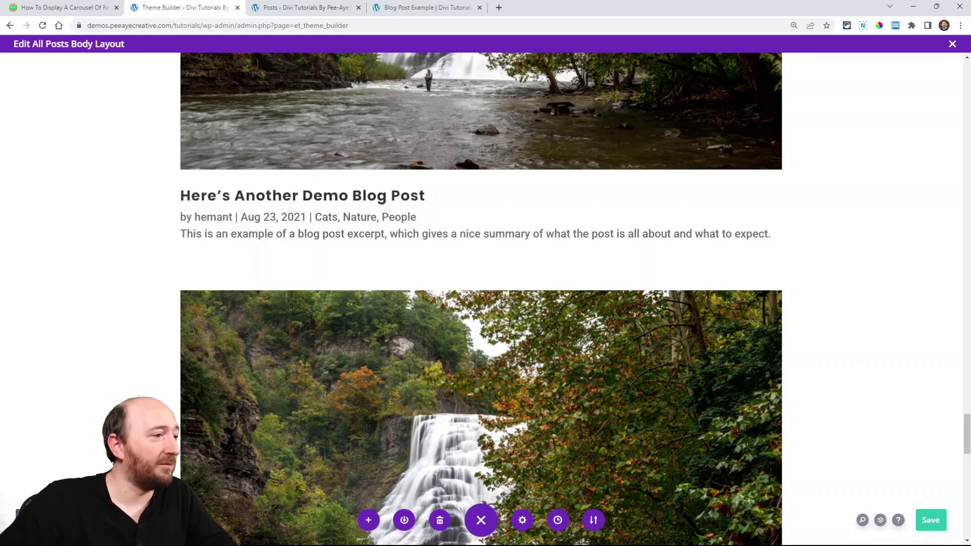
{"action": "key", "text": "ctrl+shift+w"}
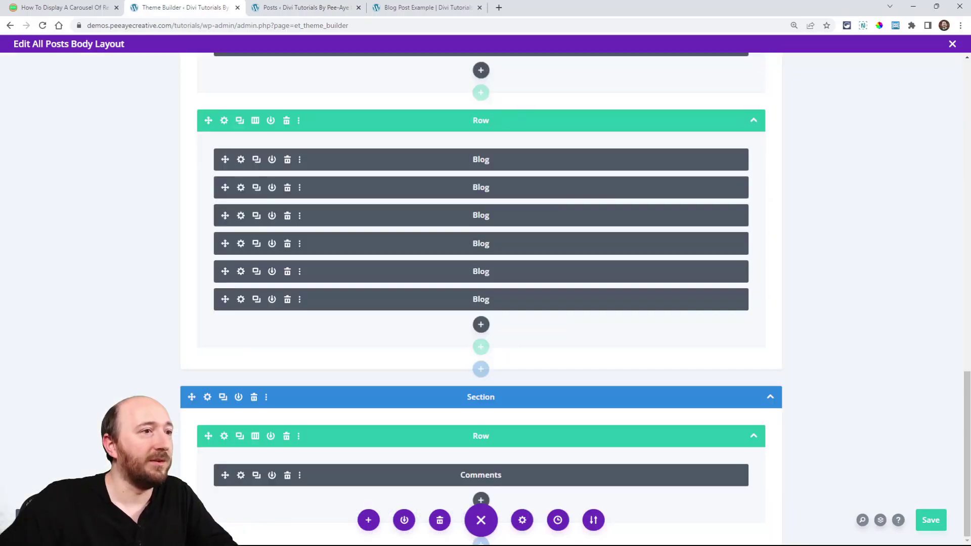
{"action": "left_click", "coordinate": [286, 299]}
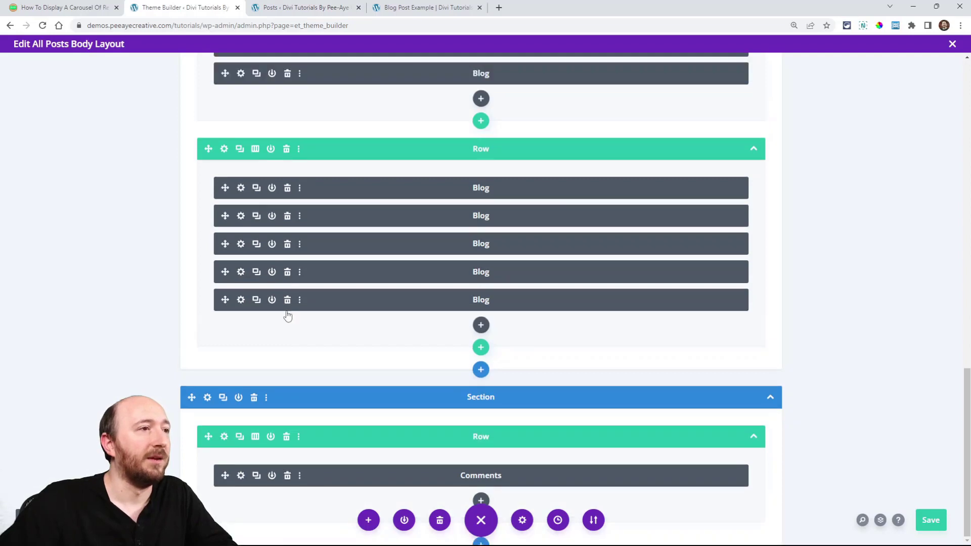
{"action": "left_click", "coordinate": [286, 299]}
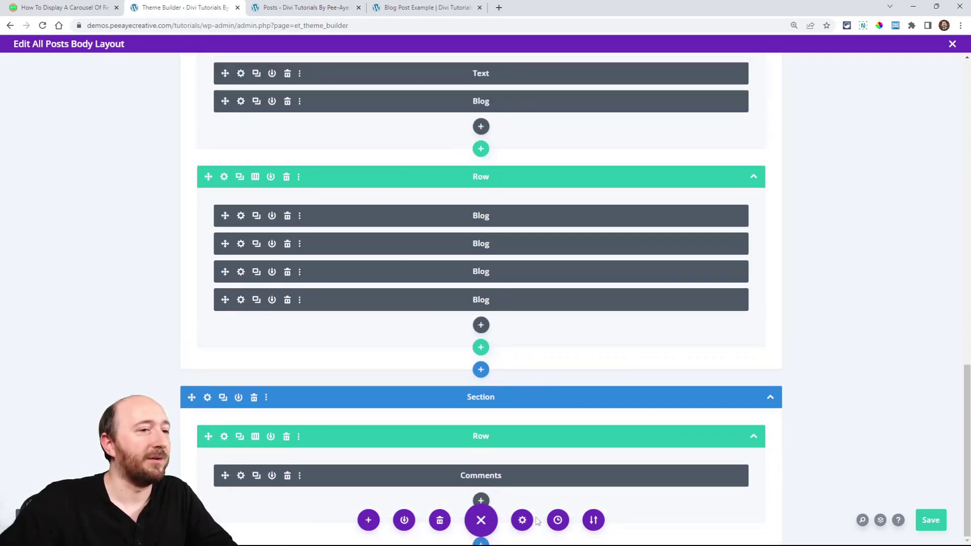
{"action": "left_click", "coordinate": [930, 521]}
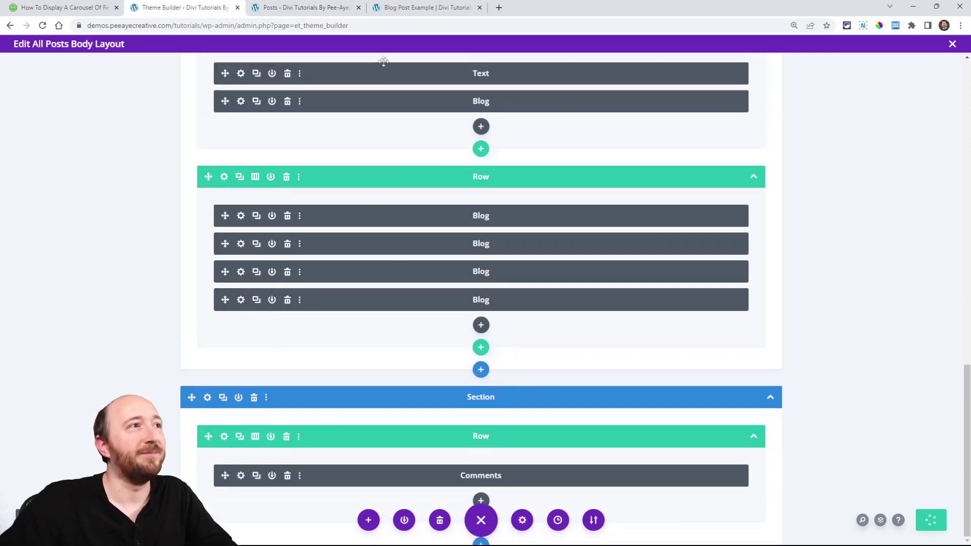
{"action": "left_click", "coordinate": [419, 8]}
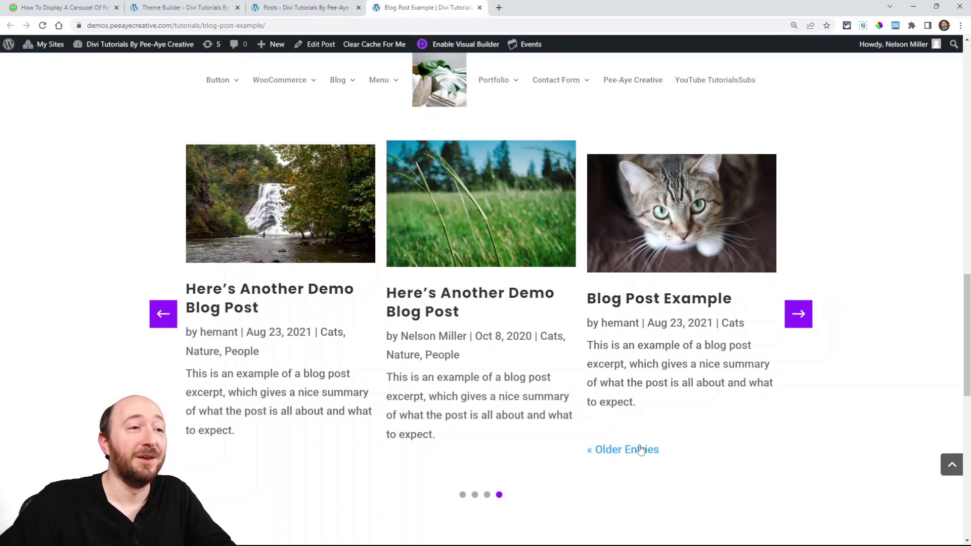
Set Show Pagination to NO in the first Blog module's Elements settings
{"action": "left_click", "coordinate": [207, 7]}
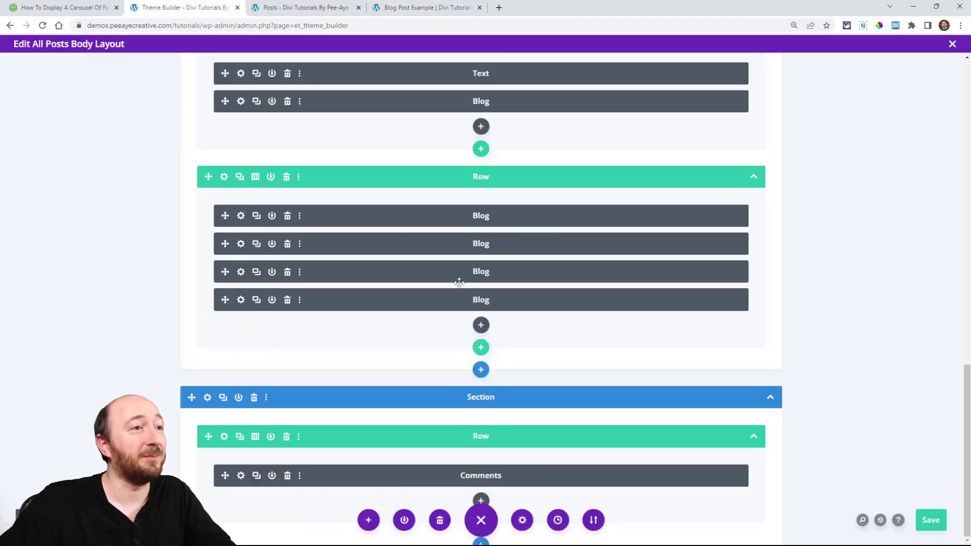
{"action": "left_click", "coordinate": [240, 215]}
{"action": "scroll", "coordinate": [573, 332], "scroll_direction": "down", "scroll_amount": 10}
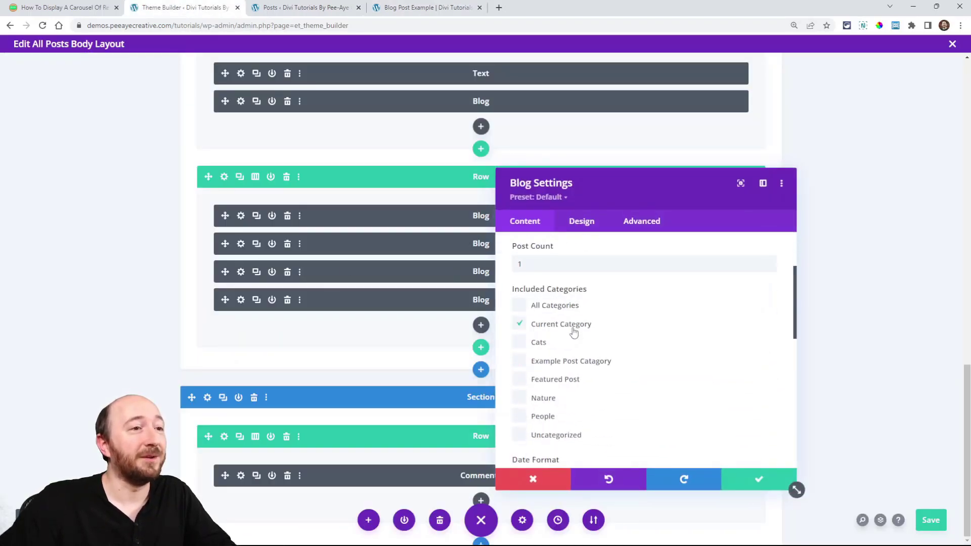
{"action": "left_click", "coordinate": [537, 377]}
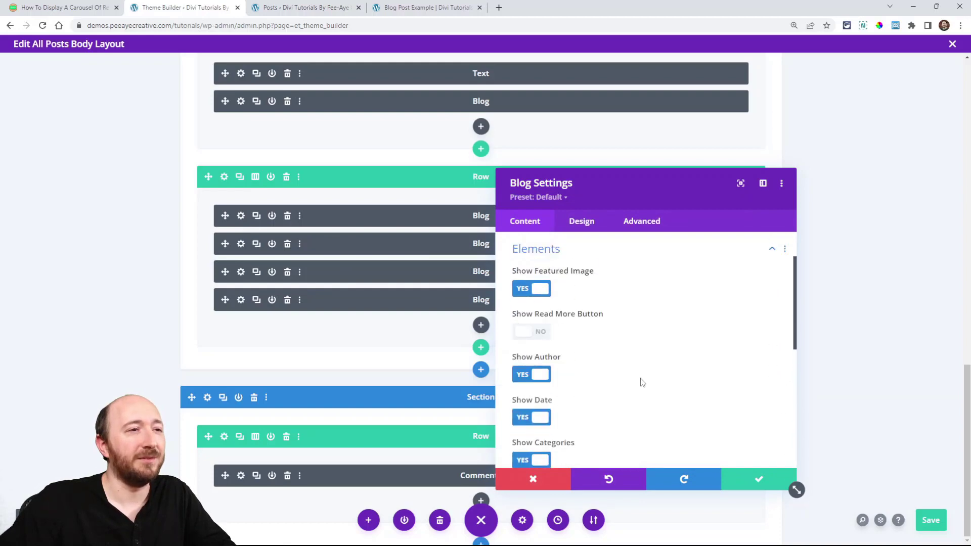
{"action": "scroll", "coordinate": [636, 381], "scroll_direction": "down", "scroll_amount": 5}
{"action": "left_click", "coordinate": [531, 335]}
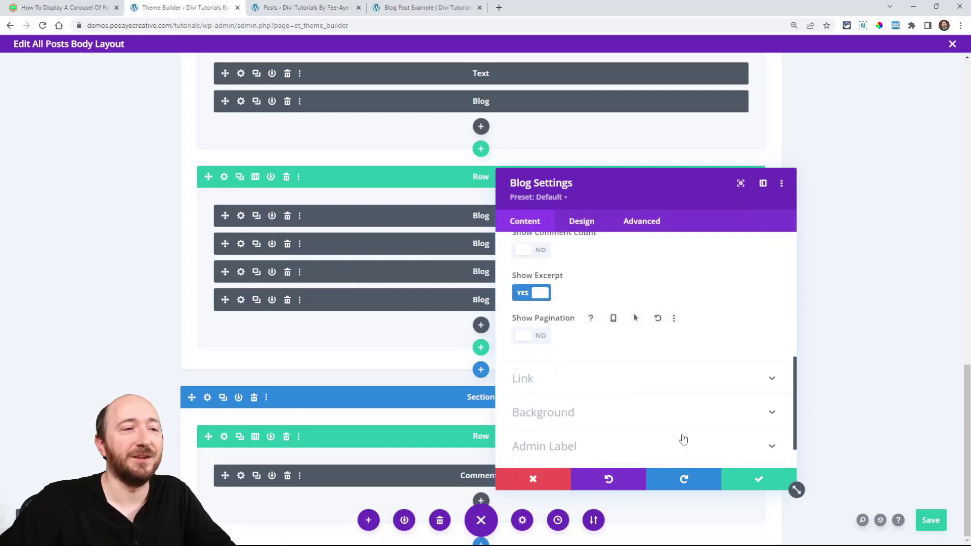
{"action": "left_click", "coordinate": [756, 479]}
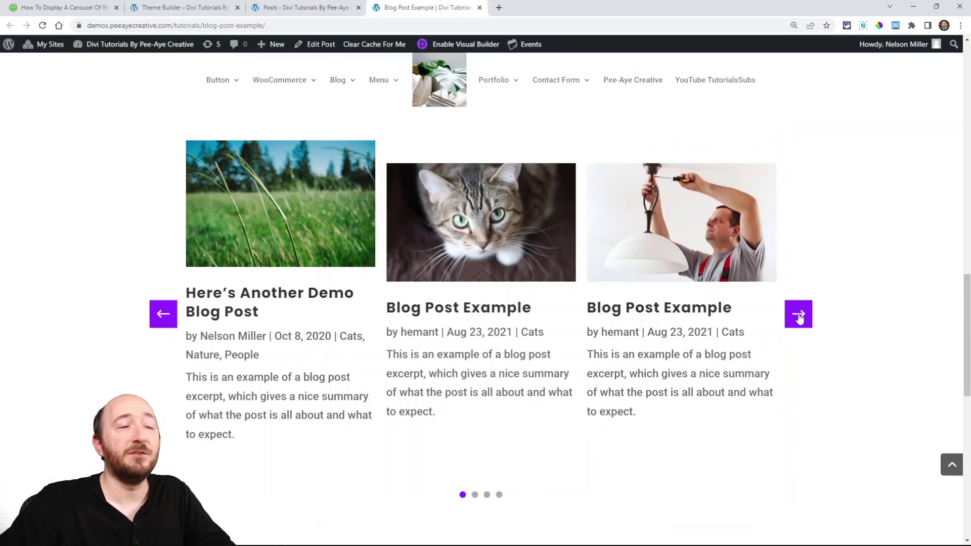
{"action": "left_click", "coordinate": [798, 316]}
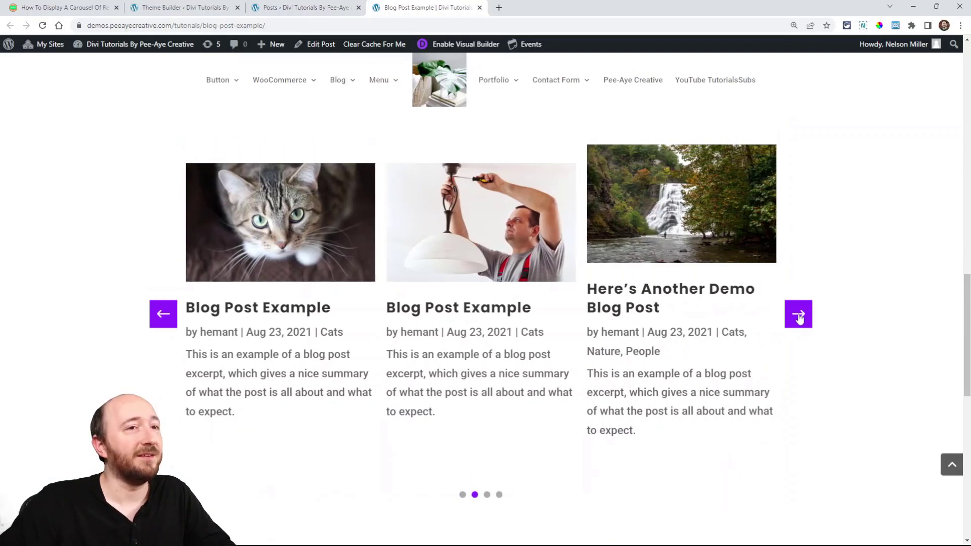
{"action": "left_click", "coordinate": [797, 314]}
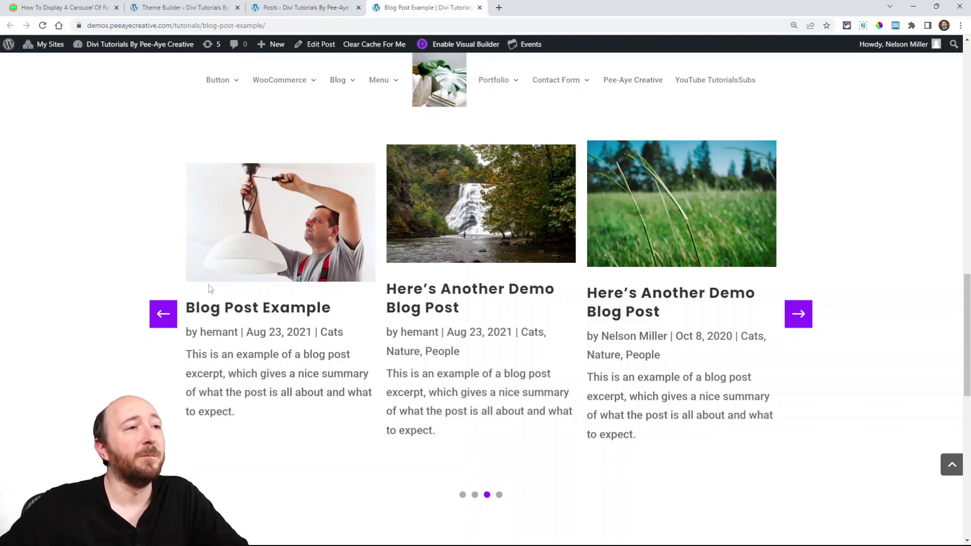
{"action": "left_click", "coordinate": [803, 314]}
{"action": "left_click", "coordinate": [802, 315]}
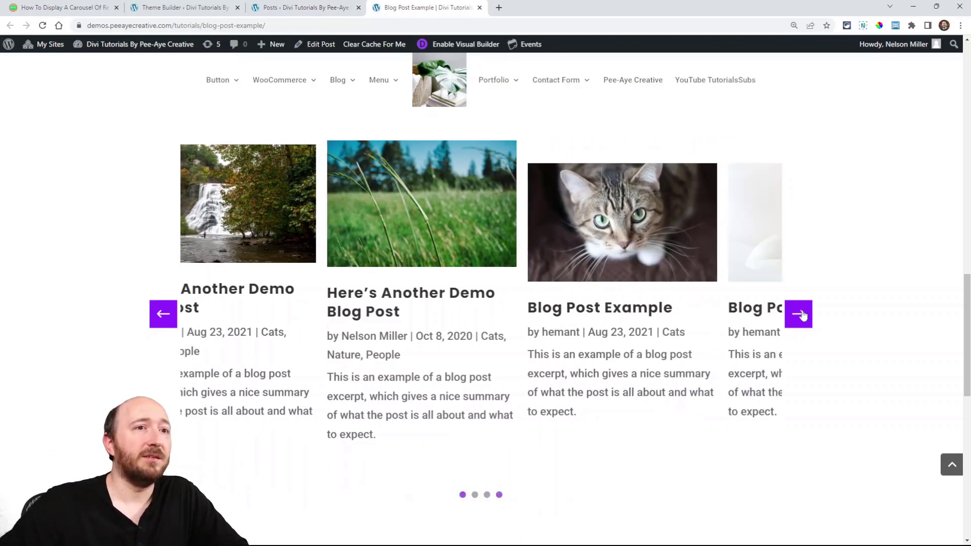
{"action": "left_click", "coordinate": [803, 314]}
{"action": "left_click", "coordinate": [803, 315]}
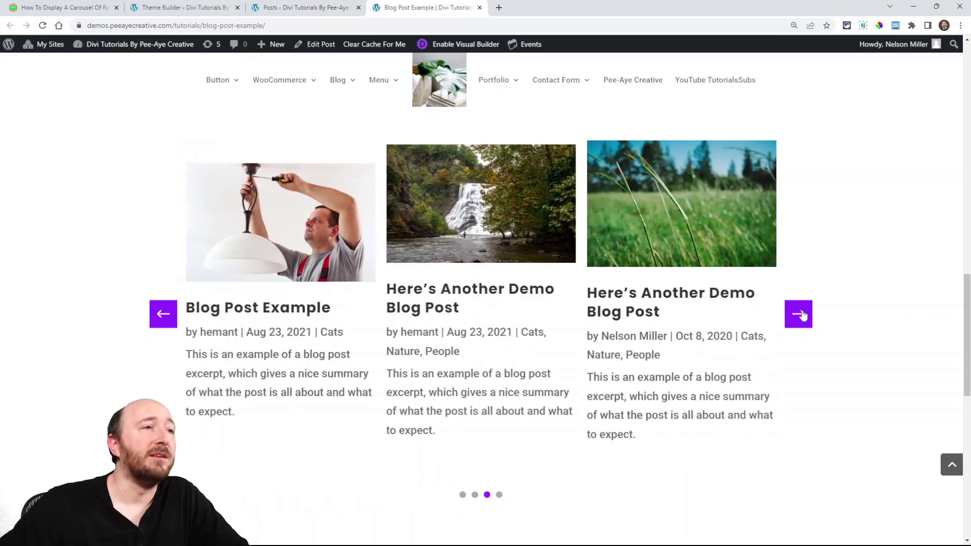
{"action": "left_click", "coordinate": [802, 314]}
{"action": "scroll", "coordinate": [815, 327], "scroll_direction": "up", "scroll_amount": 5}
{"action": "scroll", "coordinate": [815, 344], "scroll_direction": "down", "scroll_amount": 4}
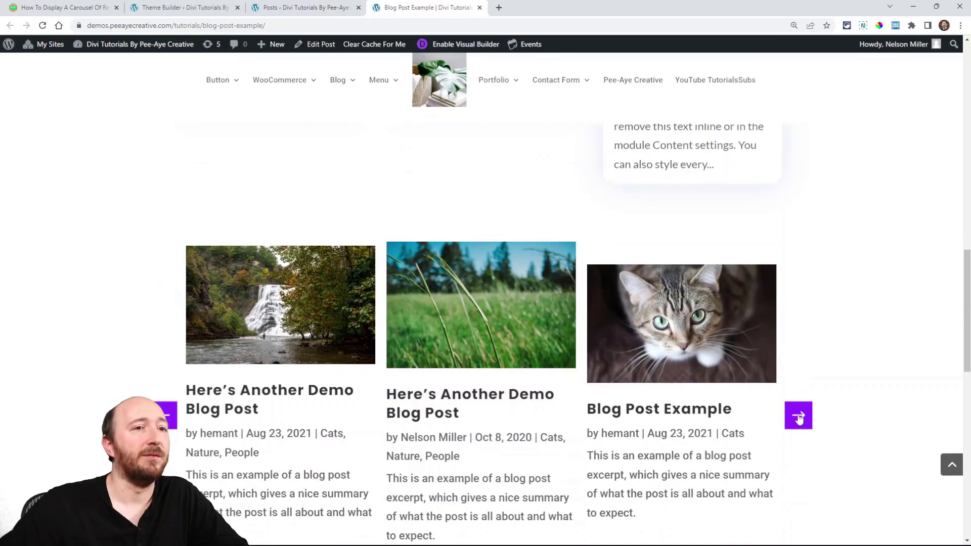
{"action": "left_click", "coordinate": [798, 415]}
{"action": "scroll", "coordinate": [435, 319], "scroll_direction": "up", "scroll_amount": 5}
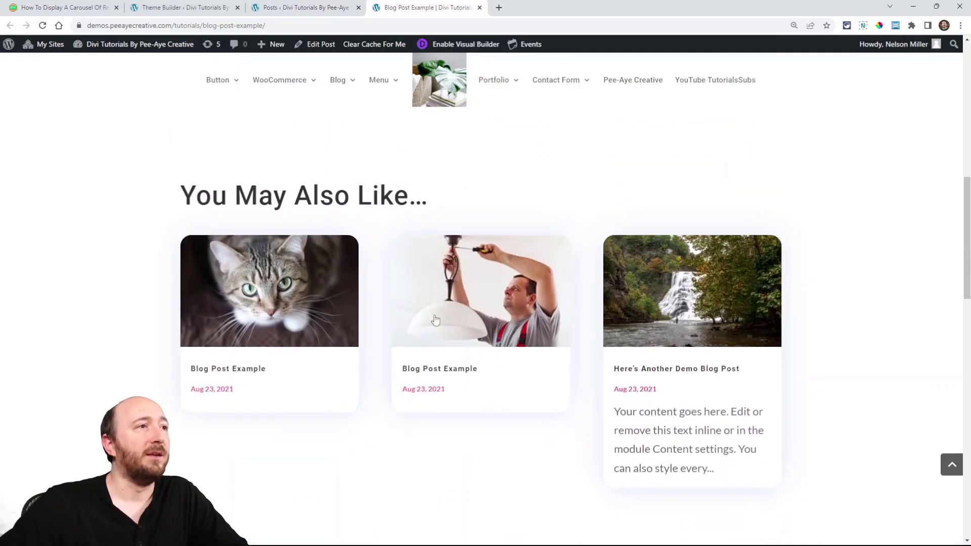
{"action": "left_click_drag", "start_coordinate": [374, 200], "coordinate": [175, 194]}
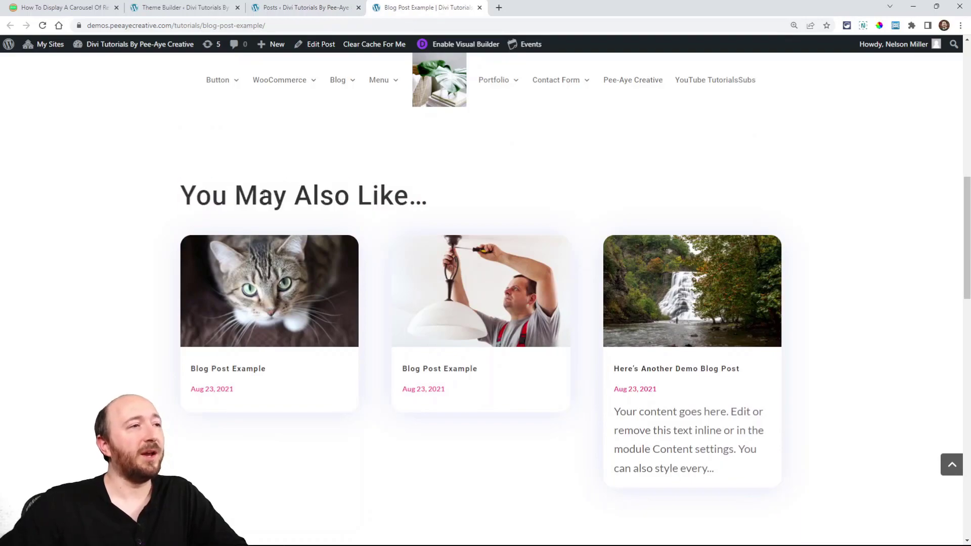
{"action": "triple_click", "coordinate": [263, 195]}
{"action": "scroll", "coordinate": [326, 225], "scroll_direction": "up", "scroll_amount": 10}
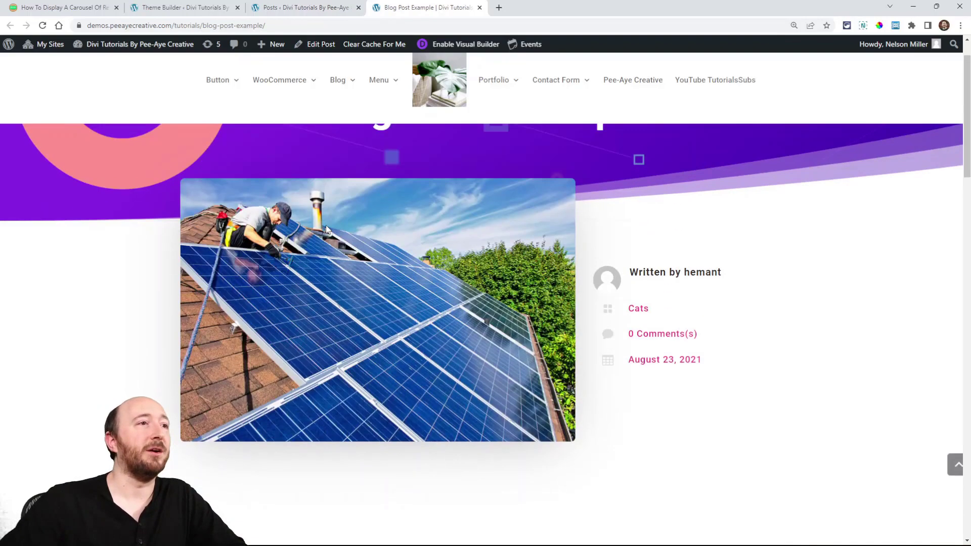
{"action": "scroll", "coordinate": [429, 241], "scroll_direction": "down", "scroll_amount": 7}
{"action": "scroll", "coordinate": [455, 204], "scroll_direction": "up", "scroll_amount": 4}
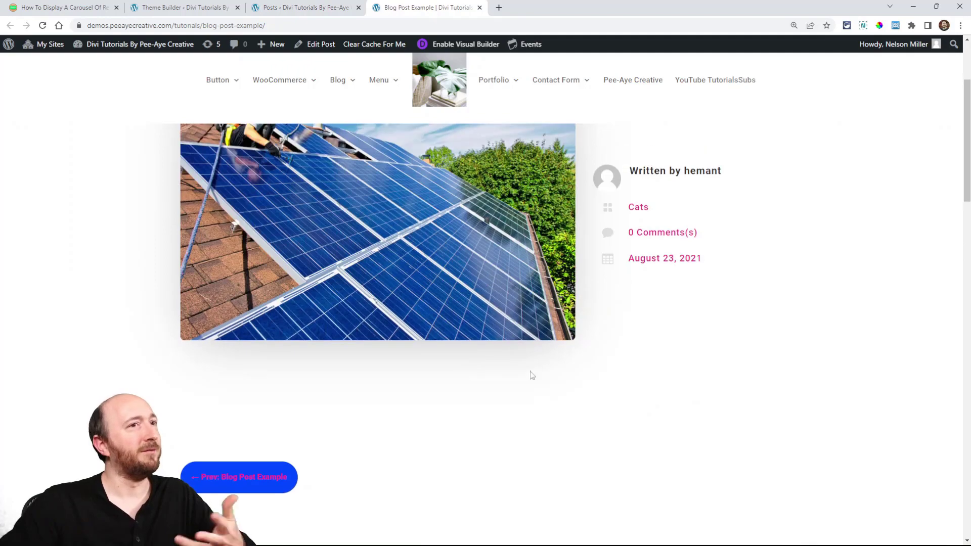
{"action": "scroll", "coordinate": [420, 338], "scroll_direction": "down", "scroll_amount": 12}
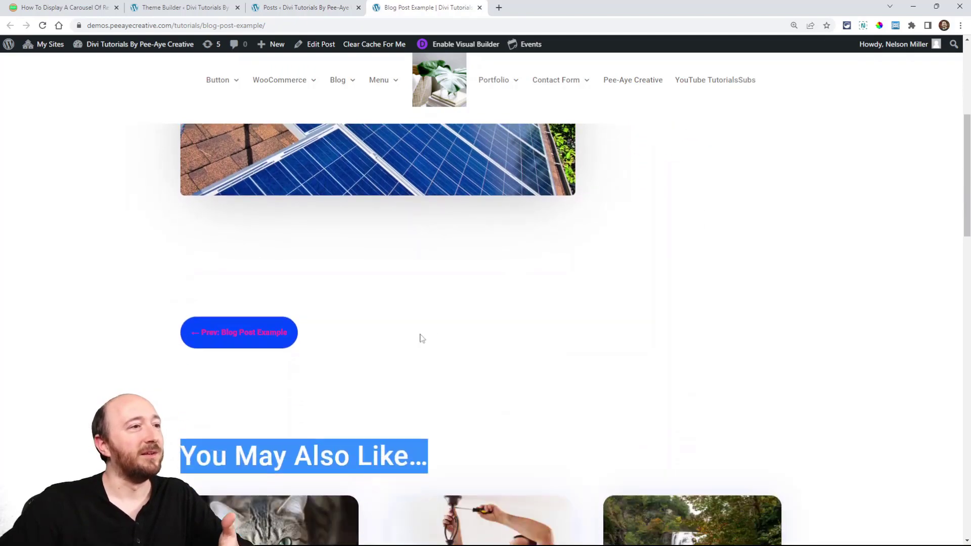
{"action": "scroll", "coordinate": [504, 245], "scroll_direction": "down", "scroll_amount": 4}
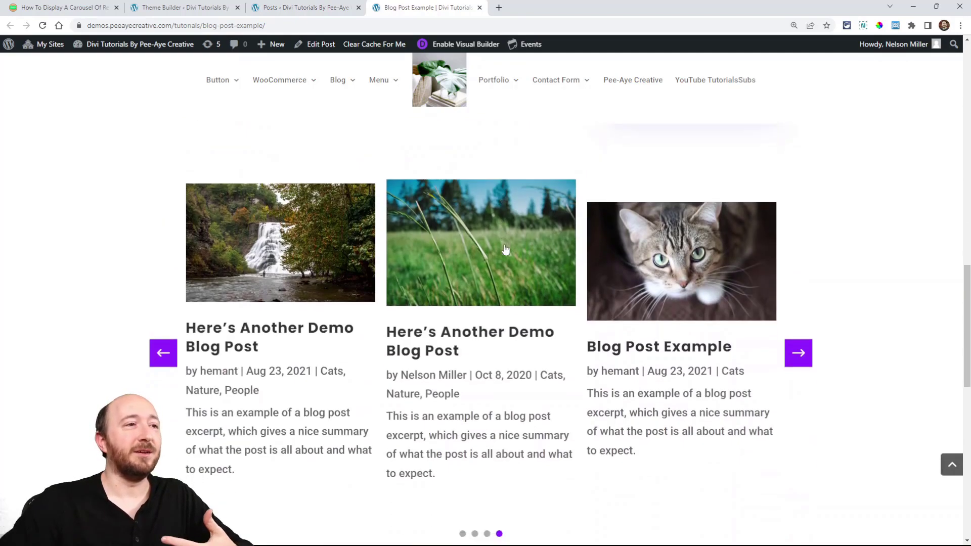
{"action": "scroll", "coordinate": [413, 225], "scroll_direction": "up", "scroll_amount": 2}
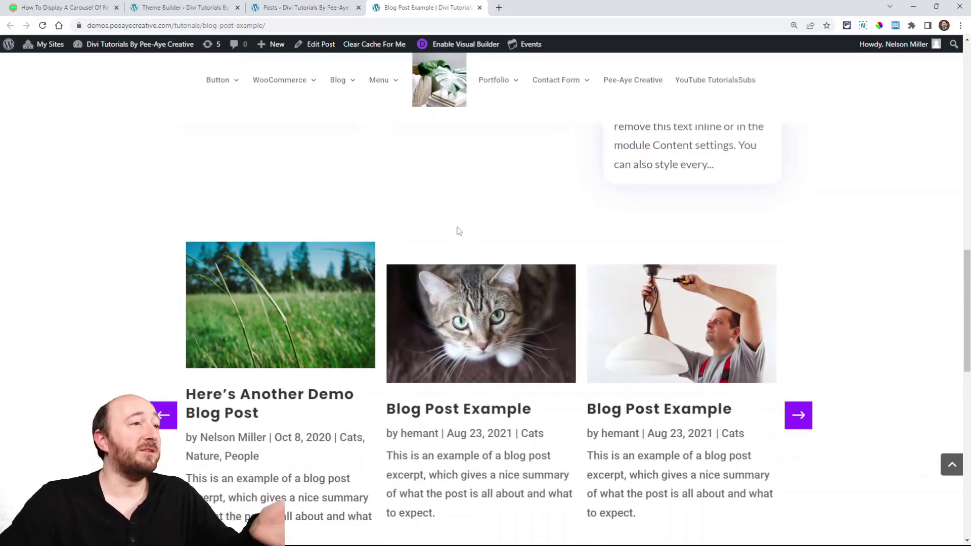
{"action": "scroll", "coordinate": [458, 231], "scroll_direction": "up", "scroll_amount": 3}
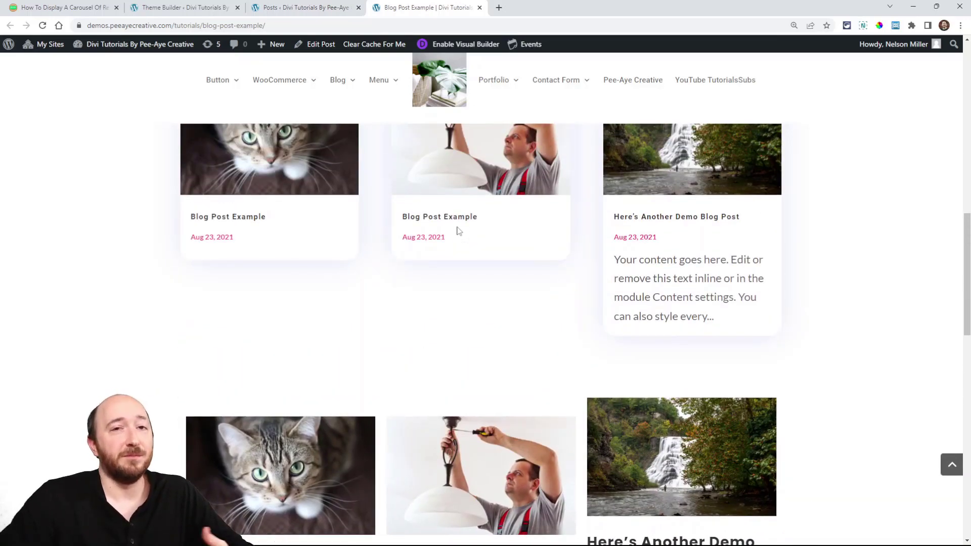
{"action": "scroll", "coordinate": [478, 241], "scroll_direction": "down", "scroll_amount": 5}
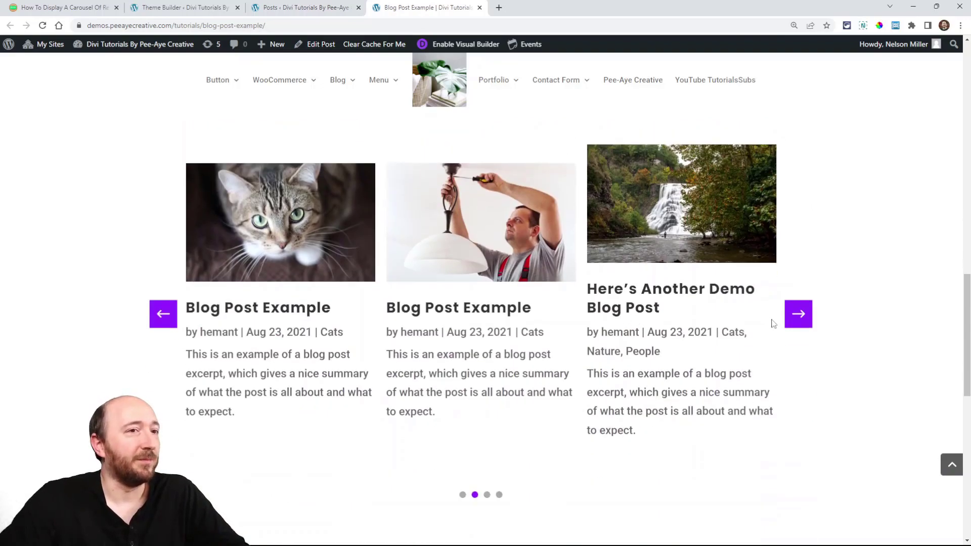
{"action": "left_click", "coordinate": [797, 314]}
{"action": "left_click", "coordinate": [797, 314]}
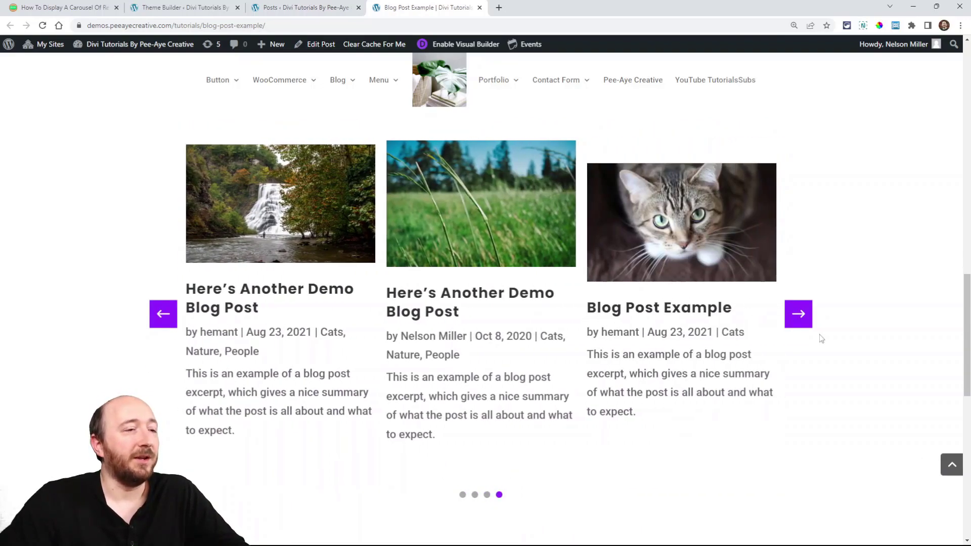